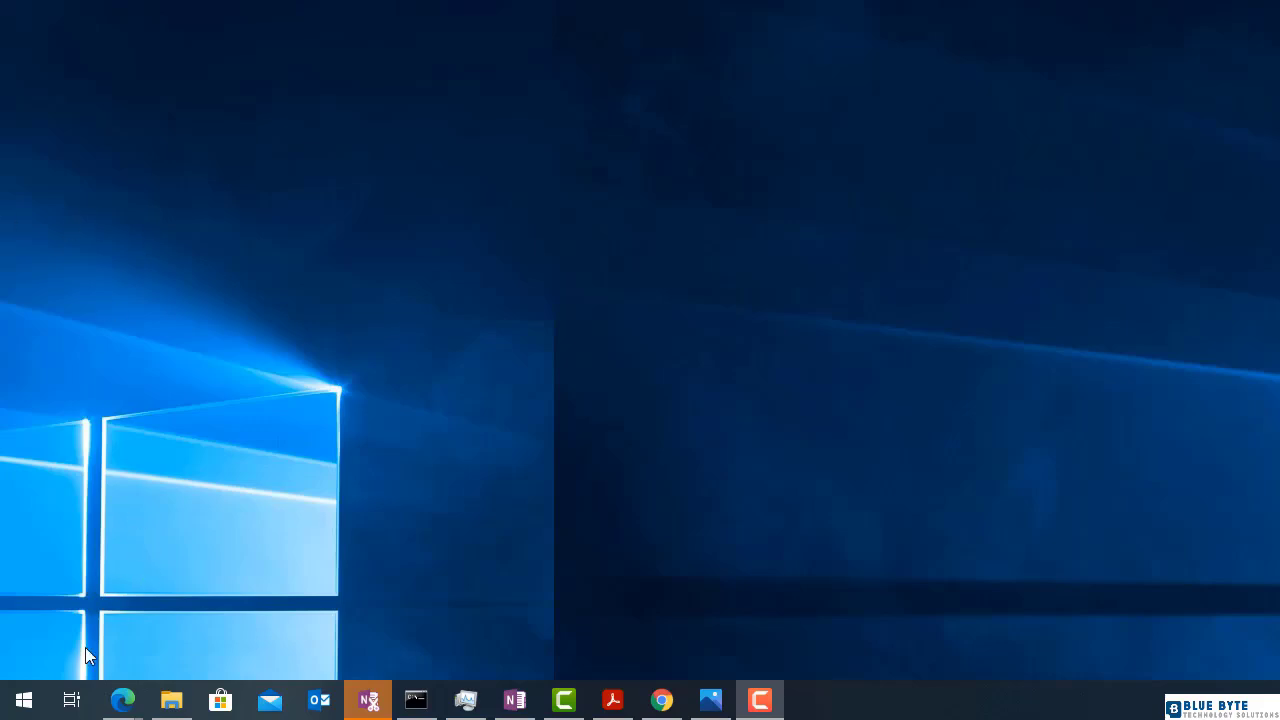
Search the computer for Event Viewer and open it
left_click(24, 702)
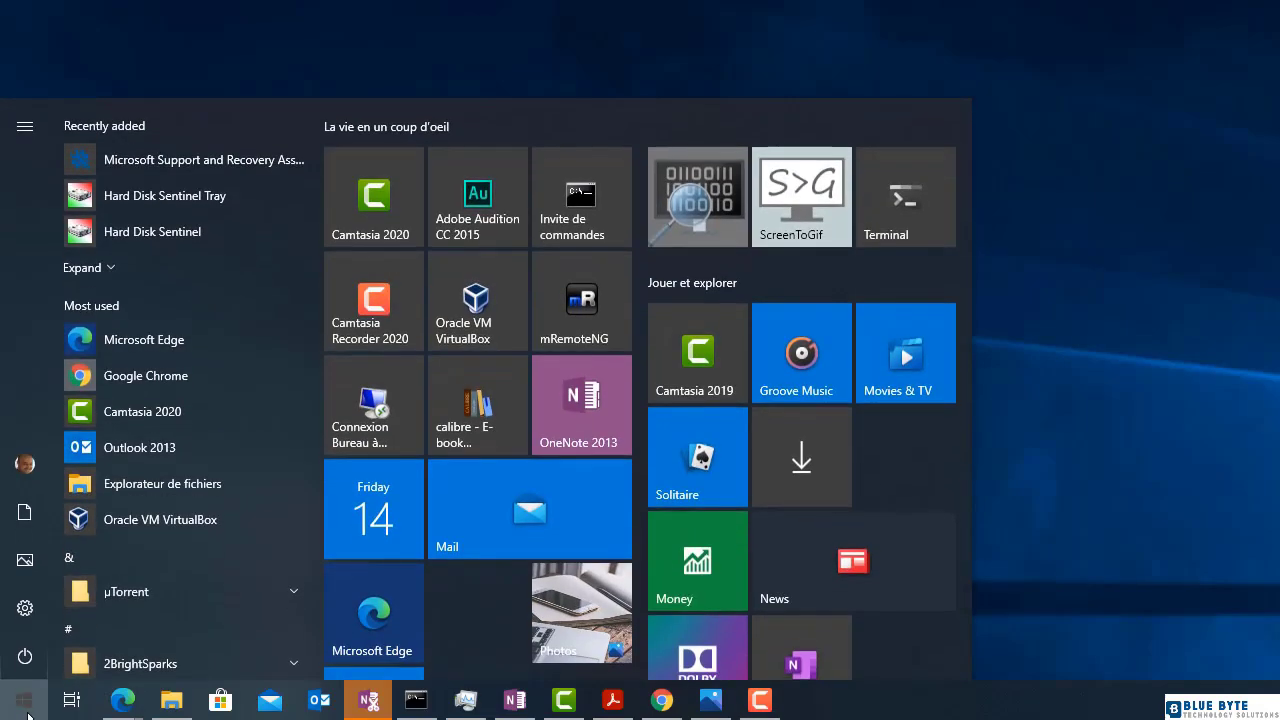
type("even")
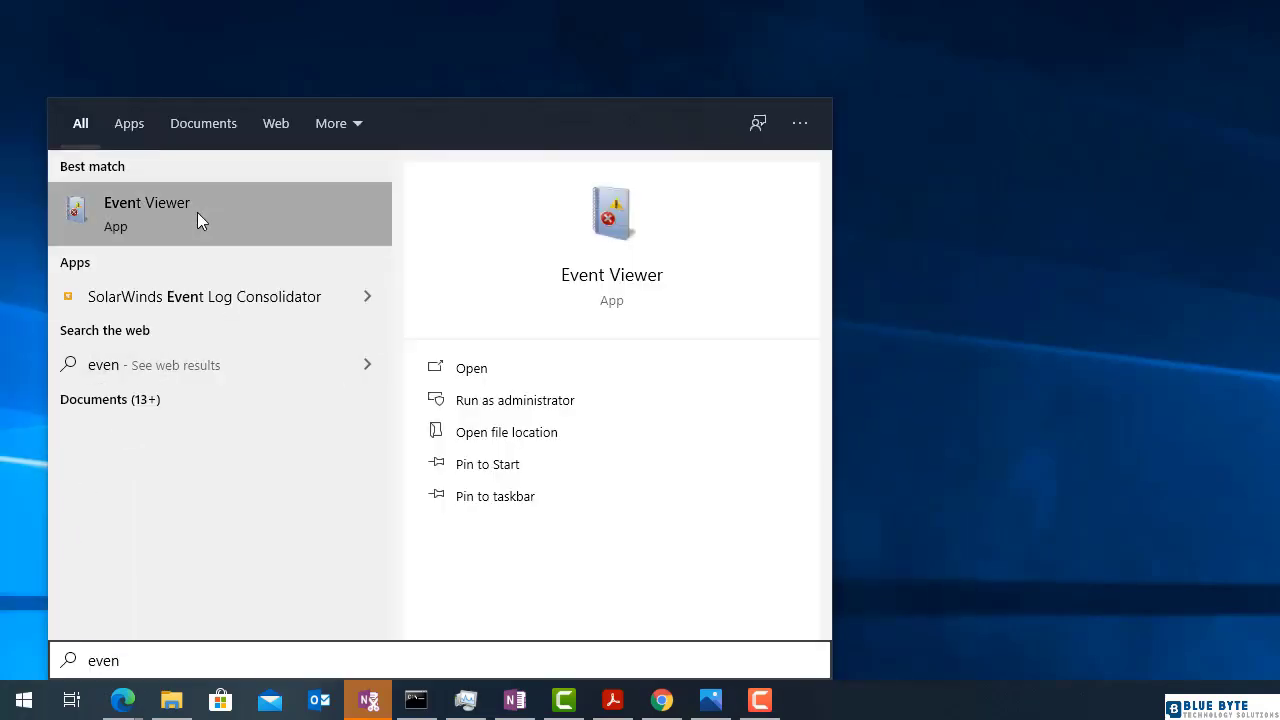
left_click(197, 214)
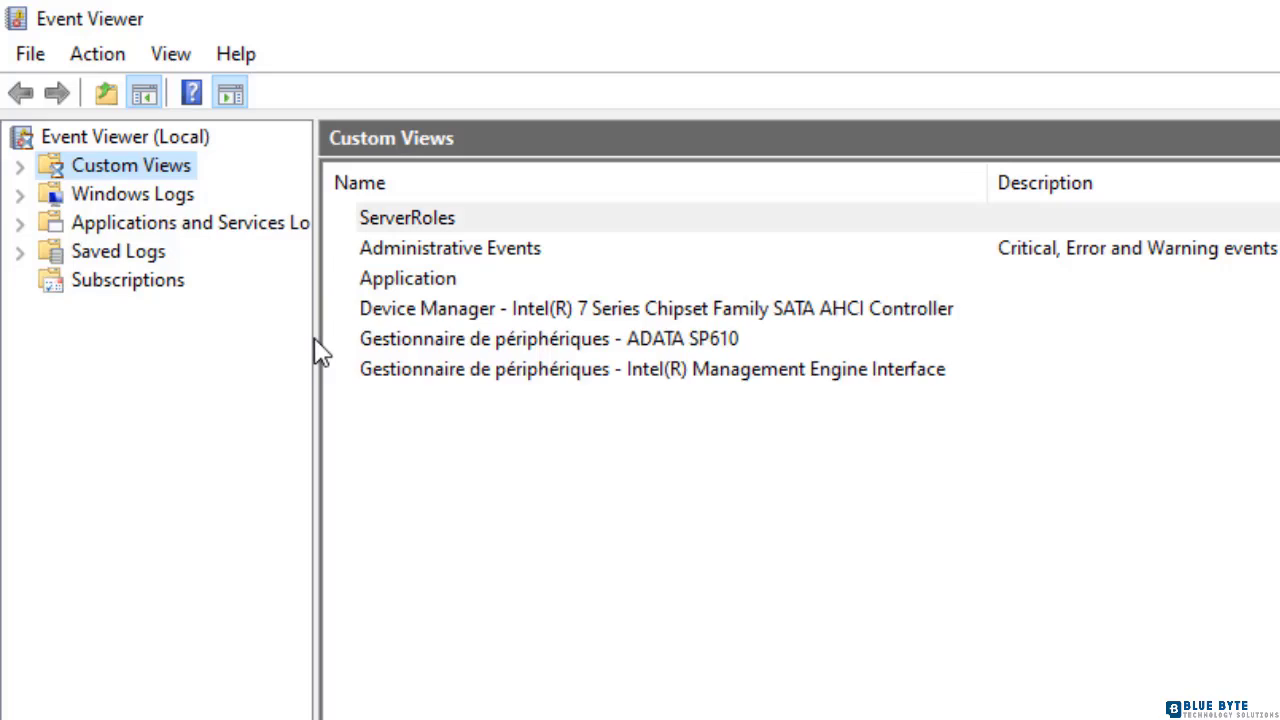
Browse the Application and System logs under Windows Logs, and inspect a DNS Client Events warning in the System log
left_click(20, 196)
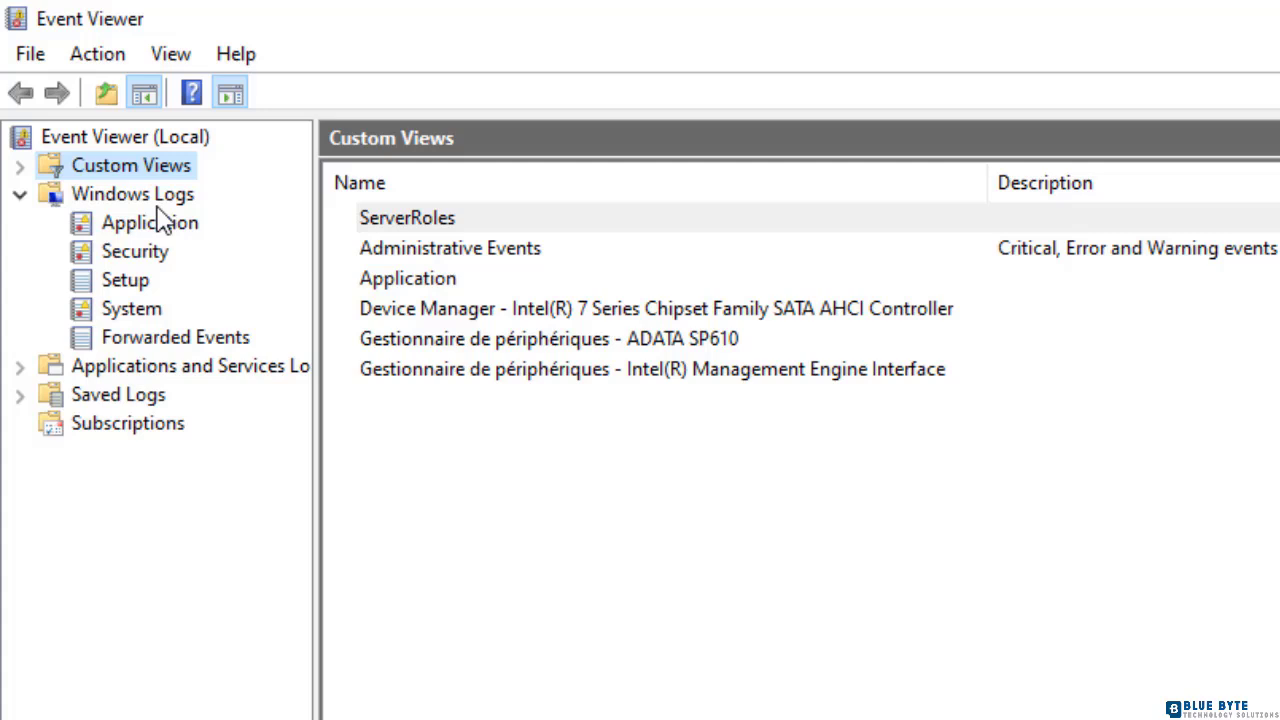
left_click(173, 240)
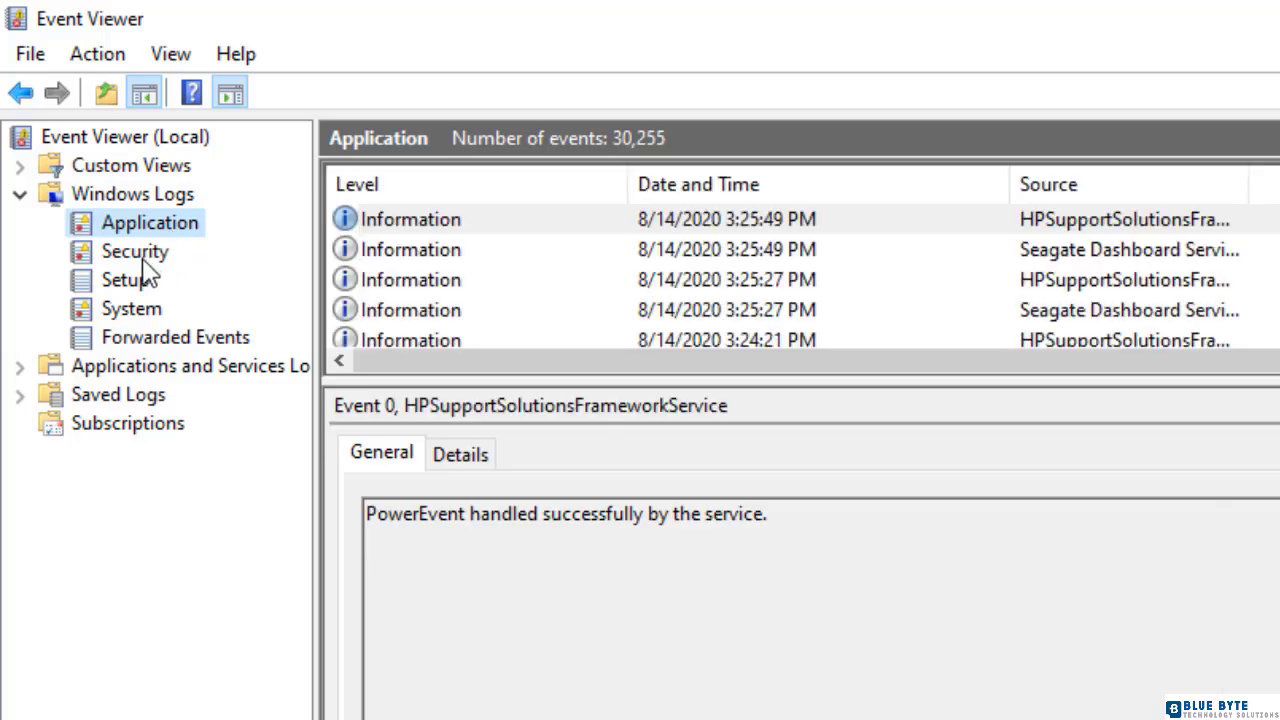
left_click(149, 316)
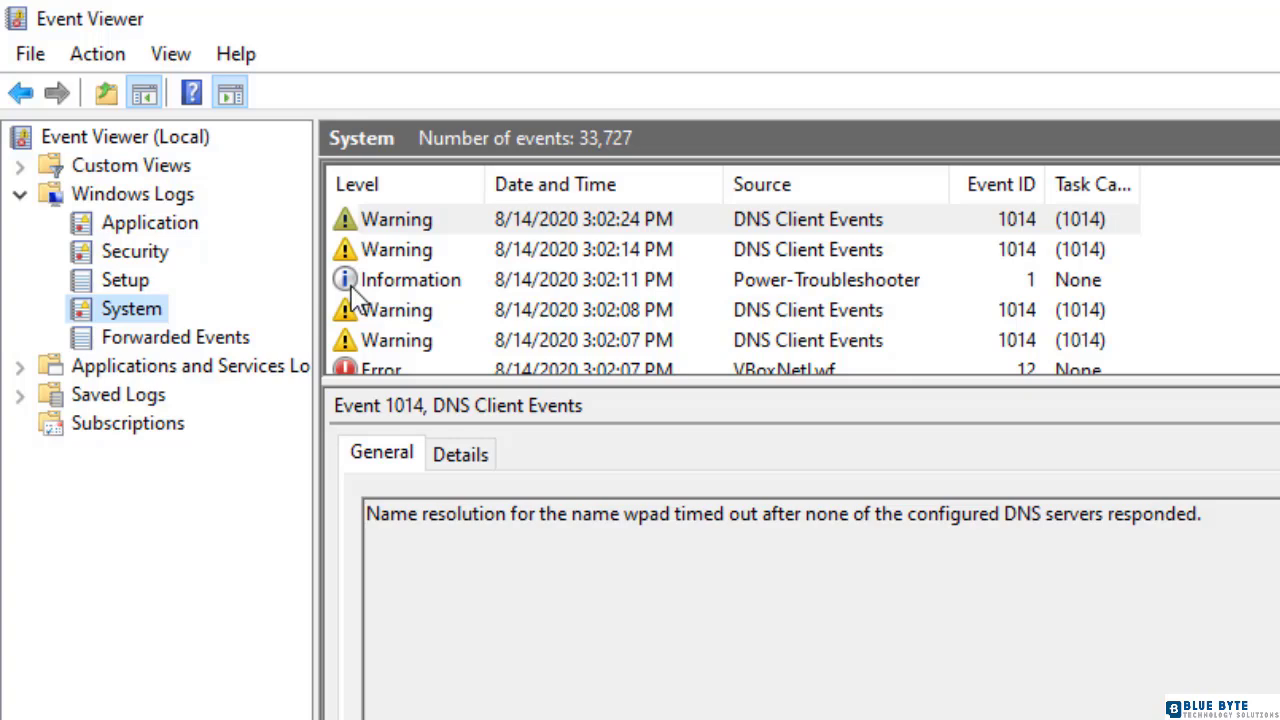
scroll(350, 295, "down", 1)
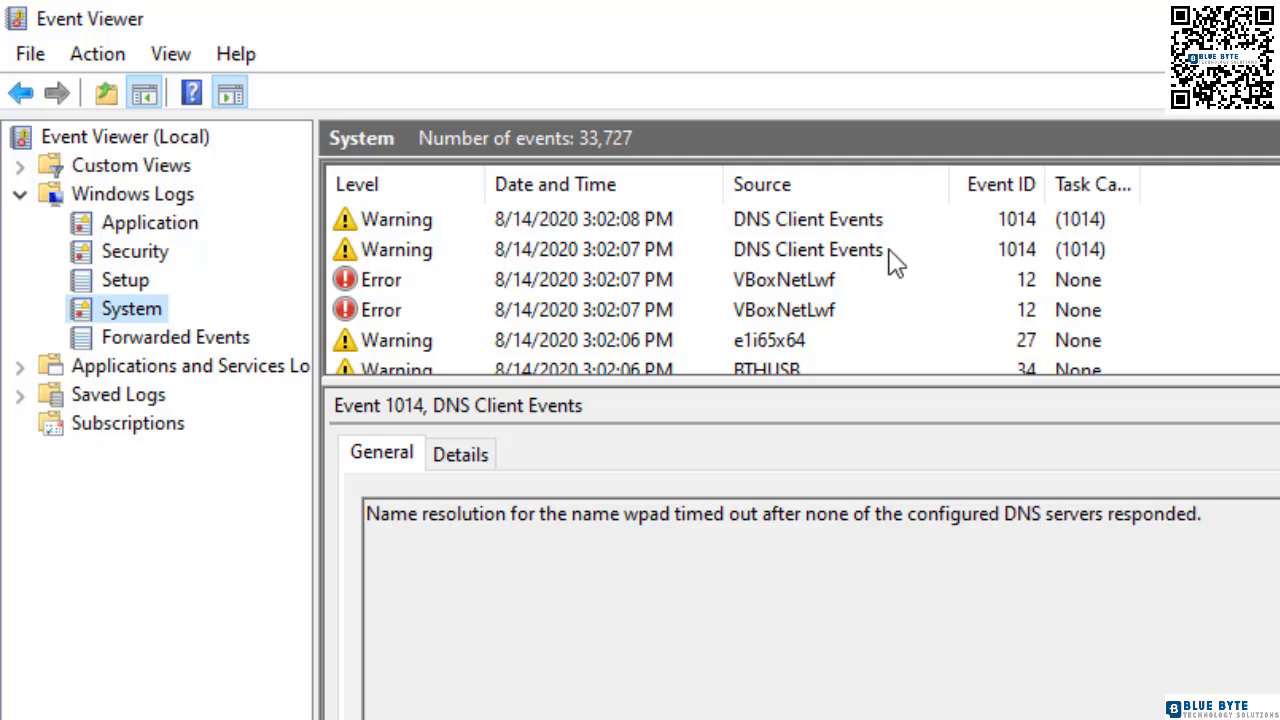
left_click(1026, 258)
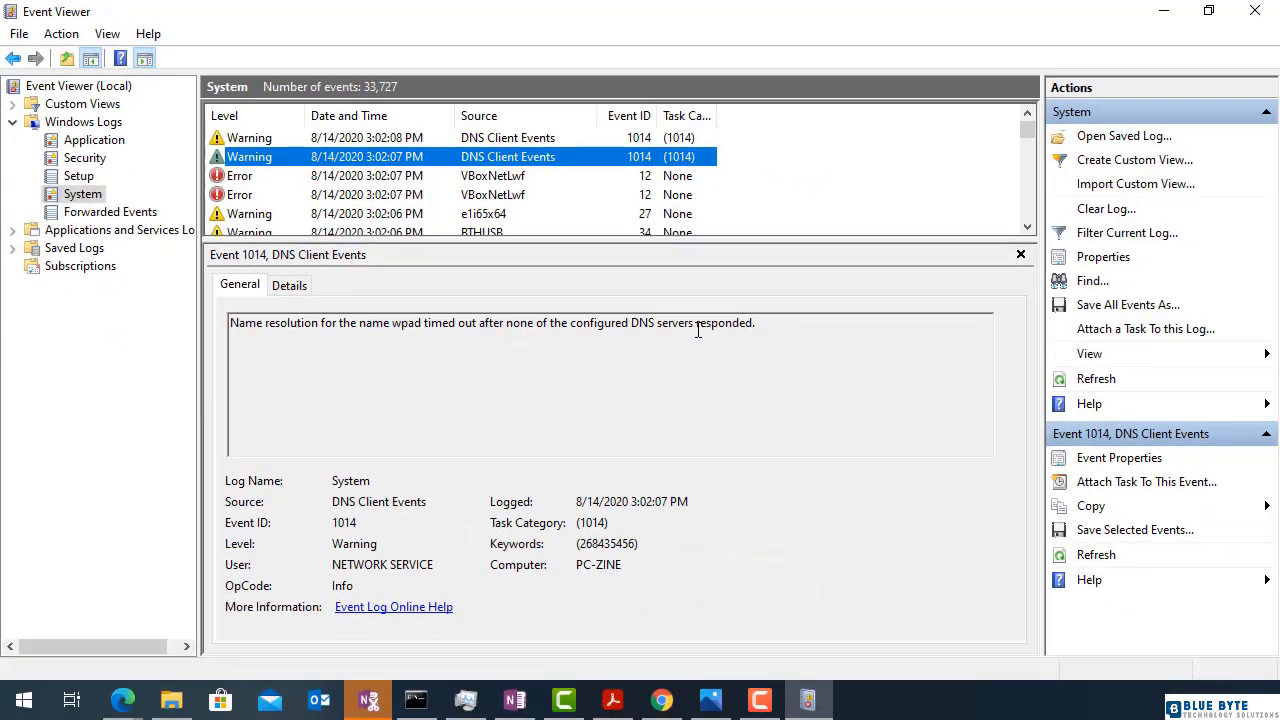
Filter the System log to Error-level events only, and clear the filter after reviewing the matches
left_click(1155, 240)
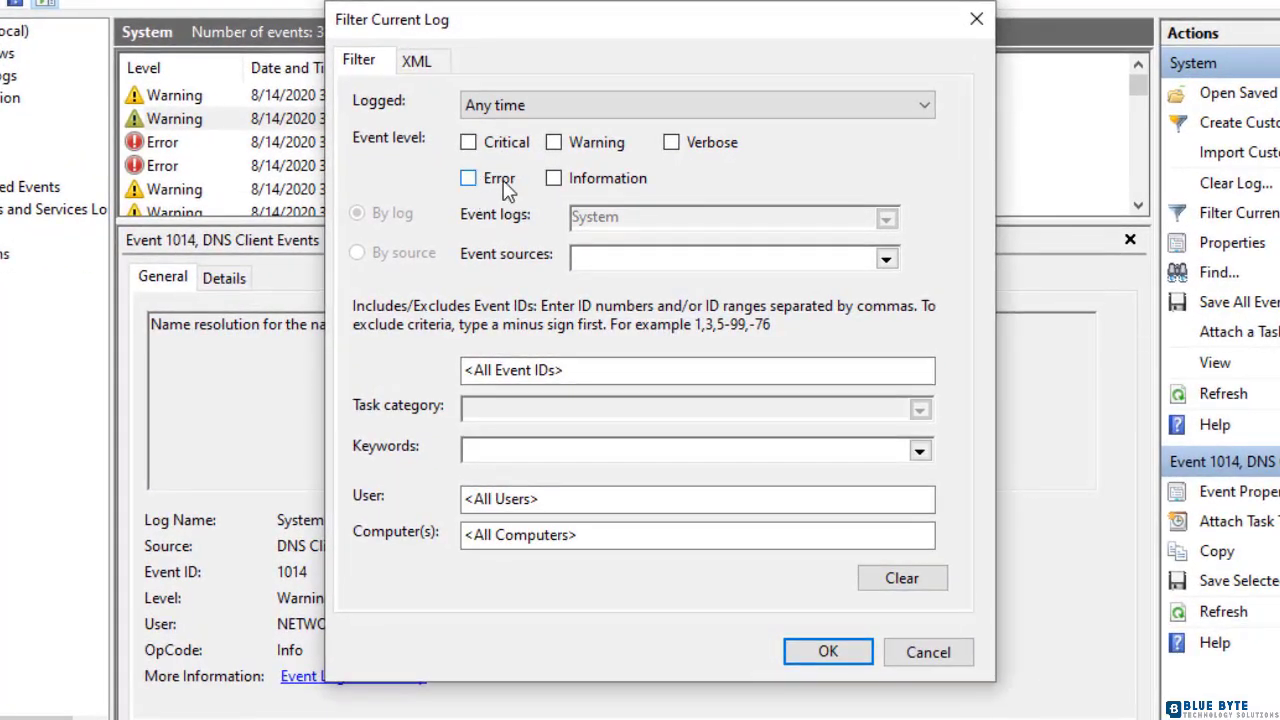
left_click(472, 184)
left_click(886, 260)
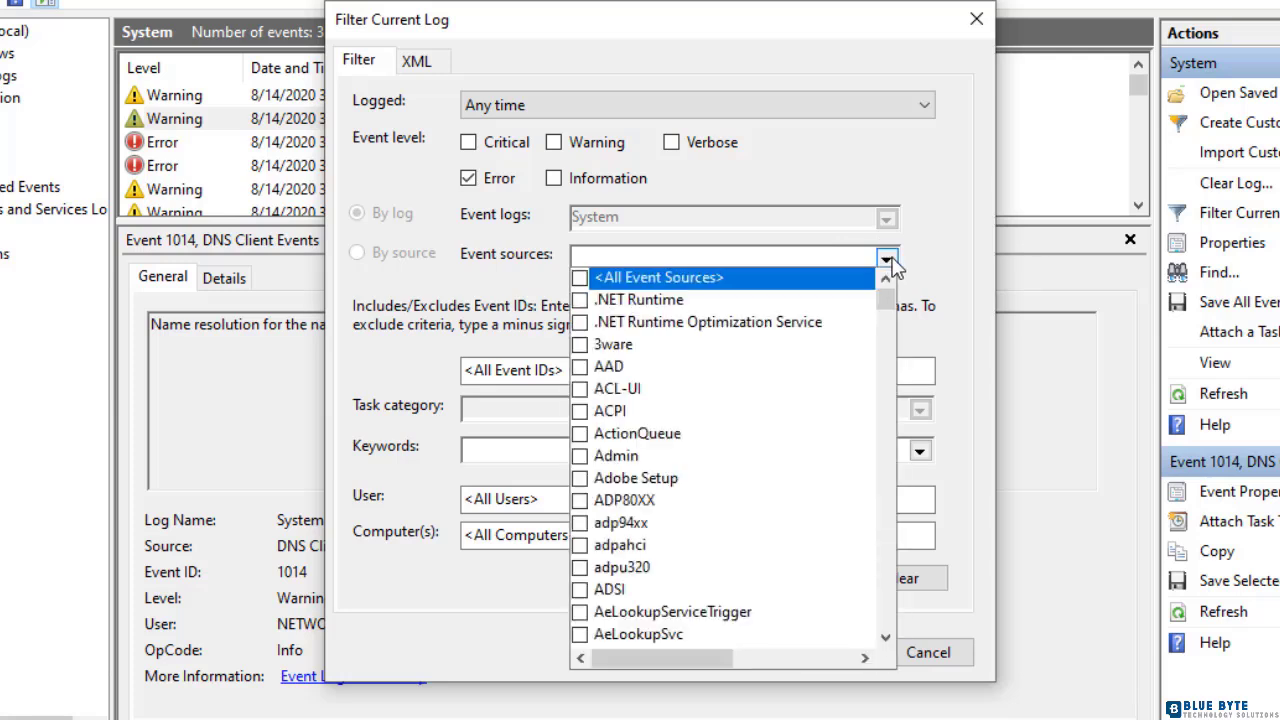
scroll(865, 350, "down", 13)
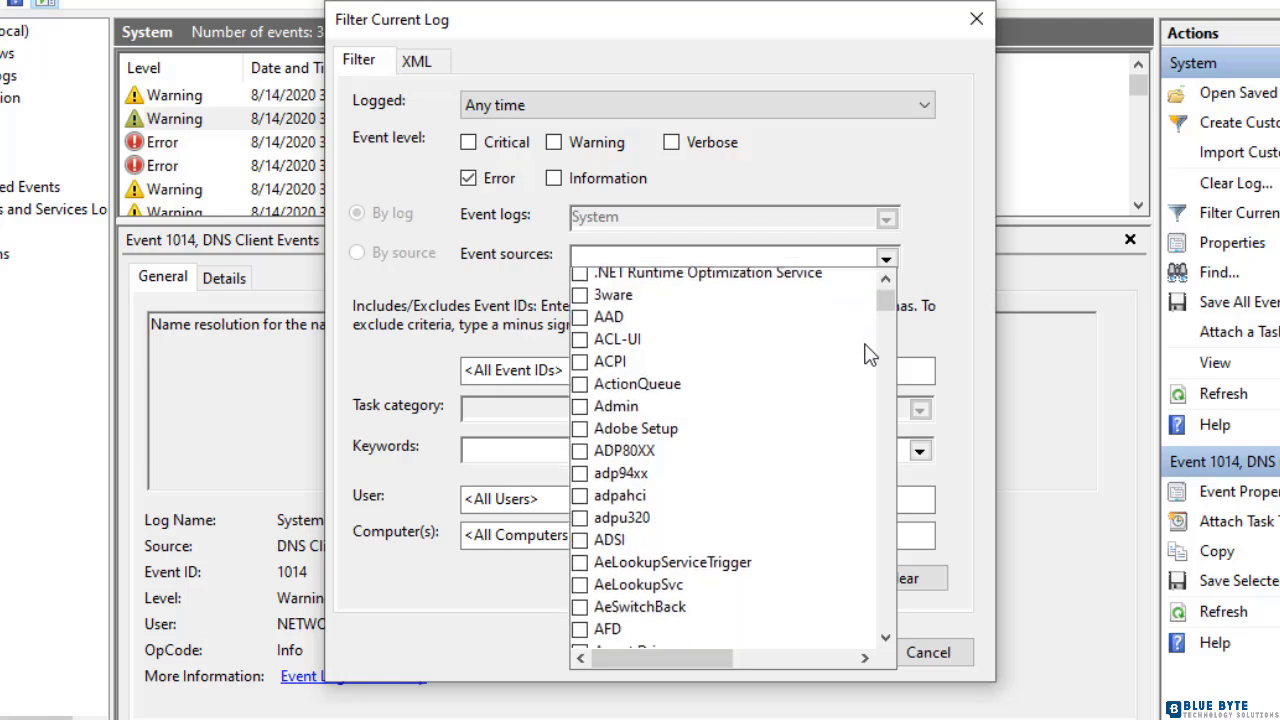
left_click(887, 258)
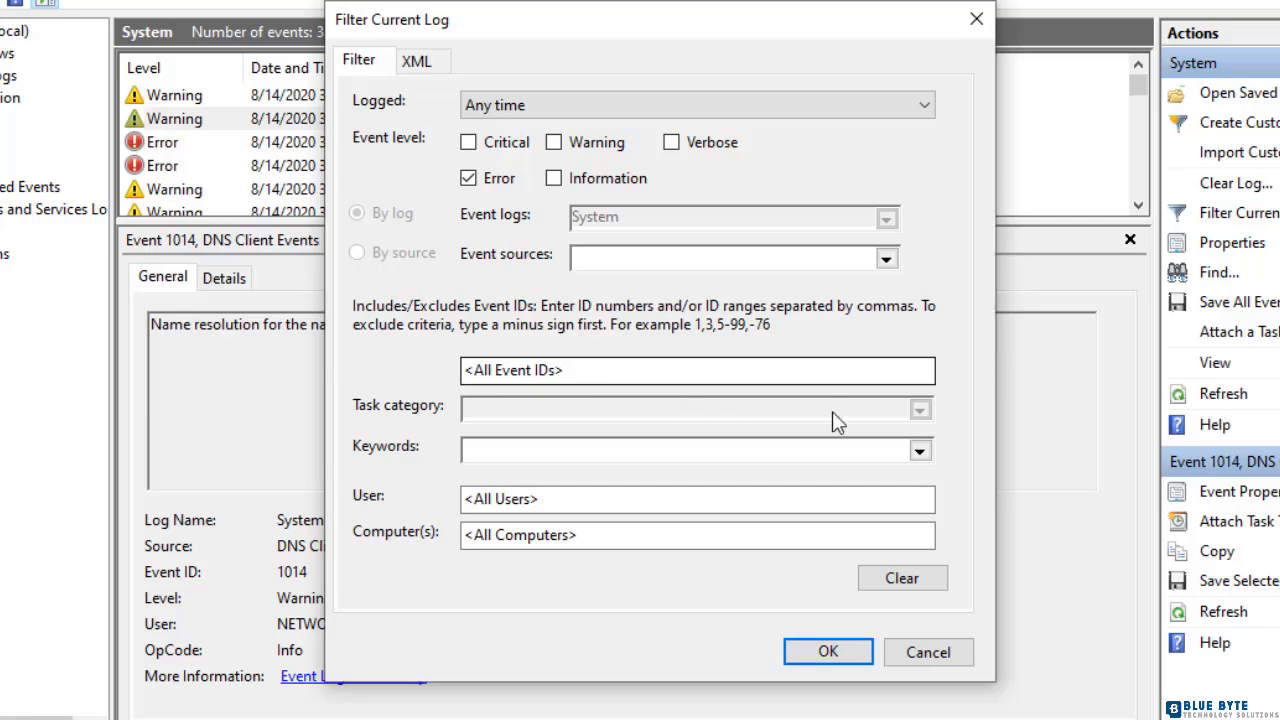
left_click(919, 451)
left_click(919, 451)
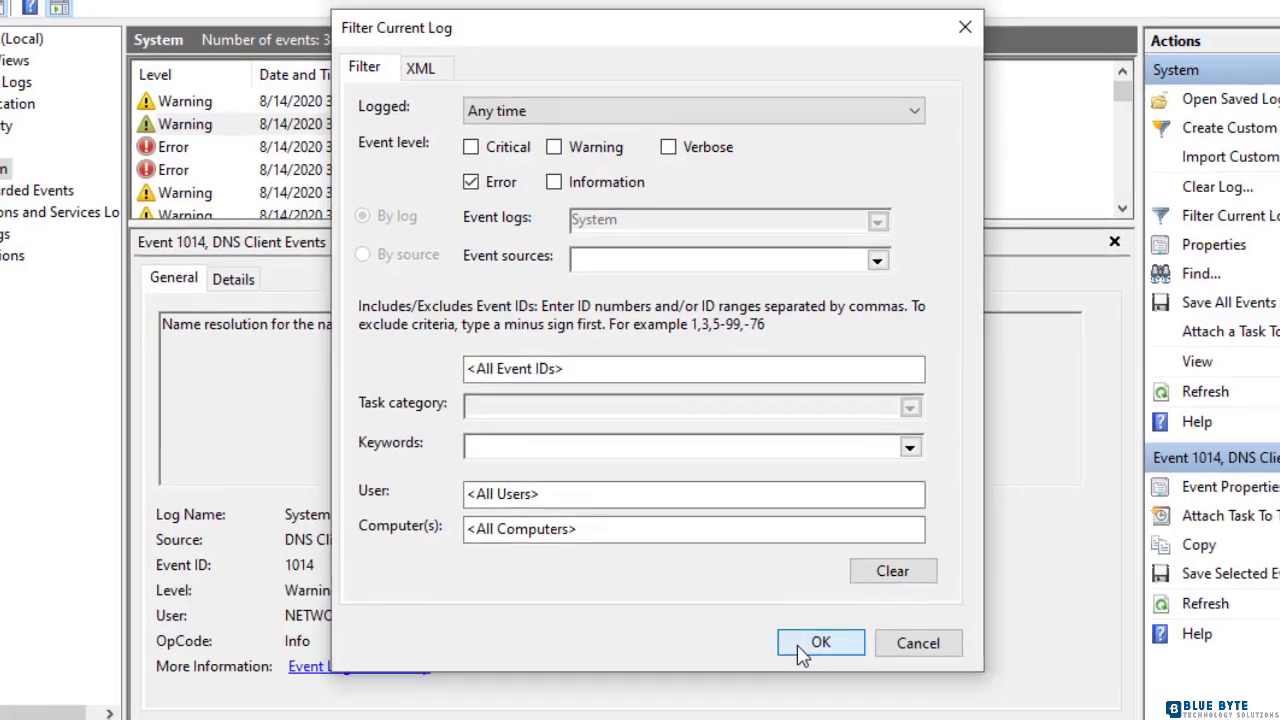
left_click(802, 648)
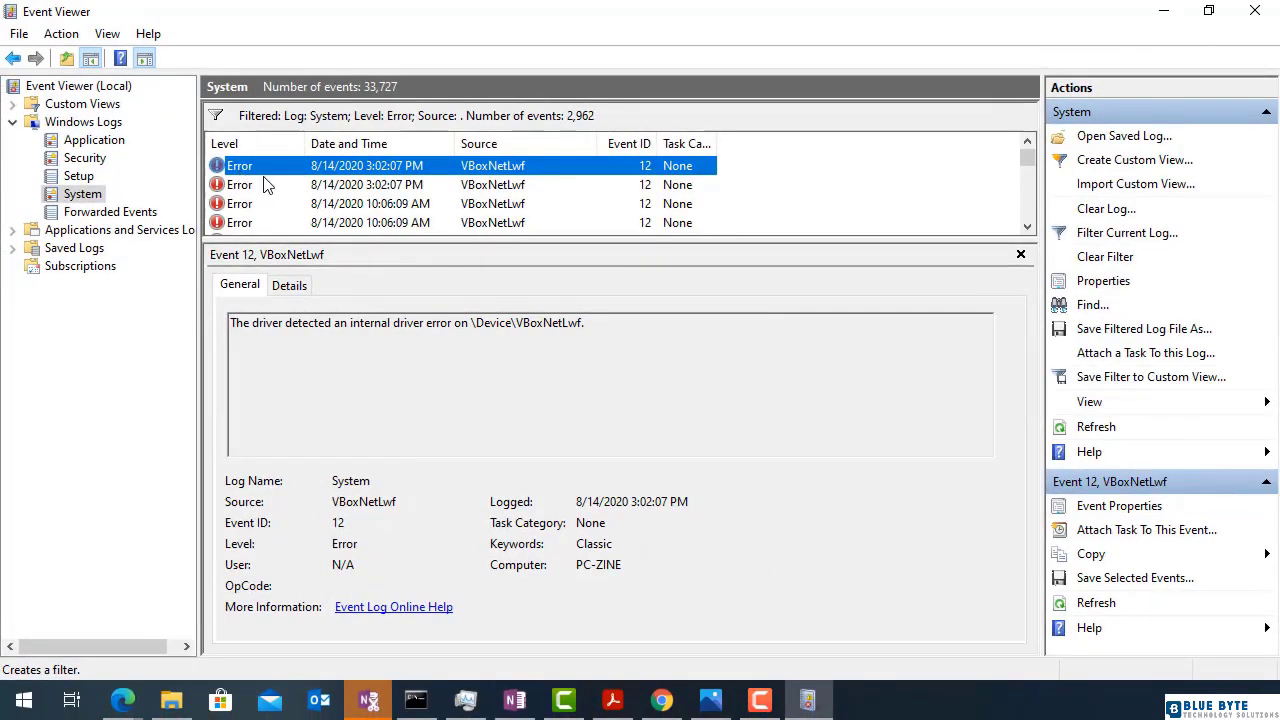
scroll(279, 203, "down", 5)
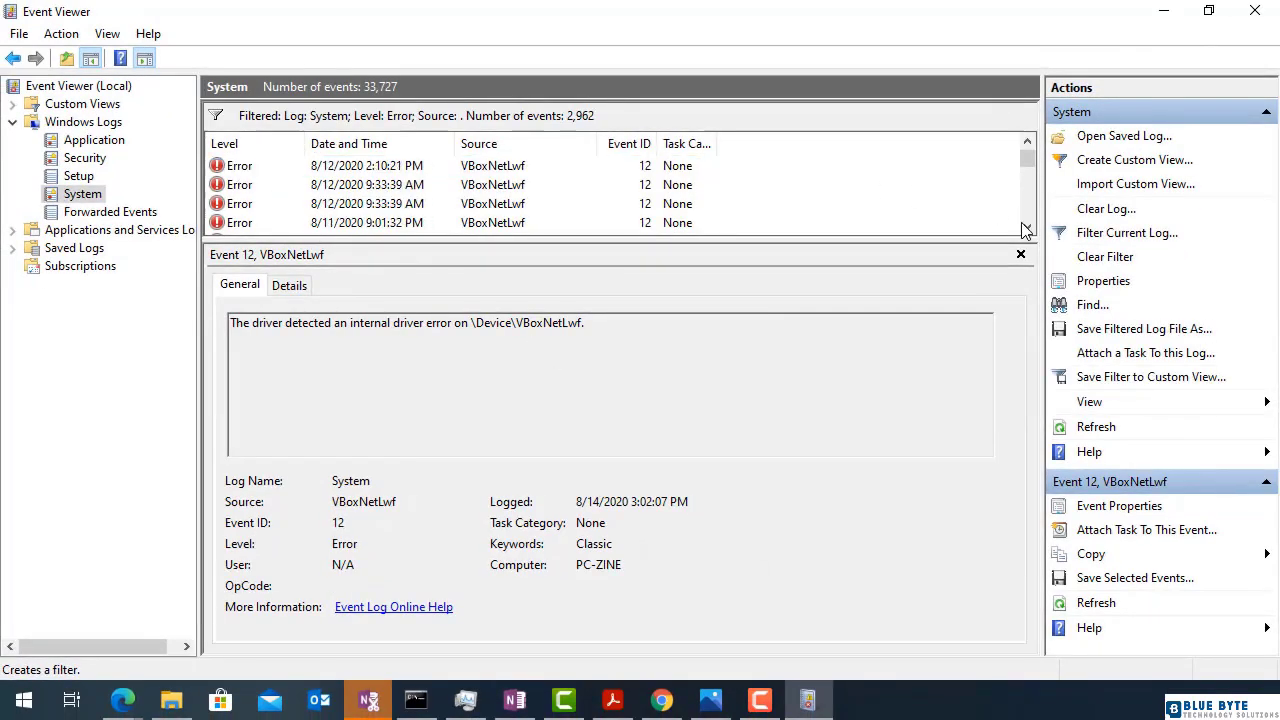
left_click(1131, 262)
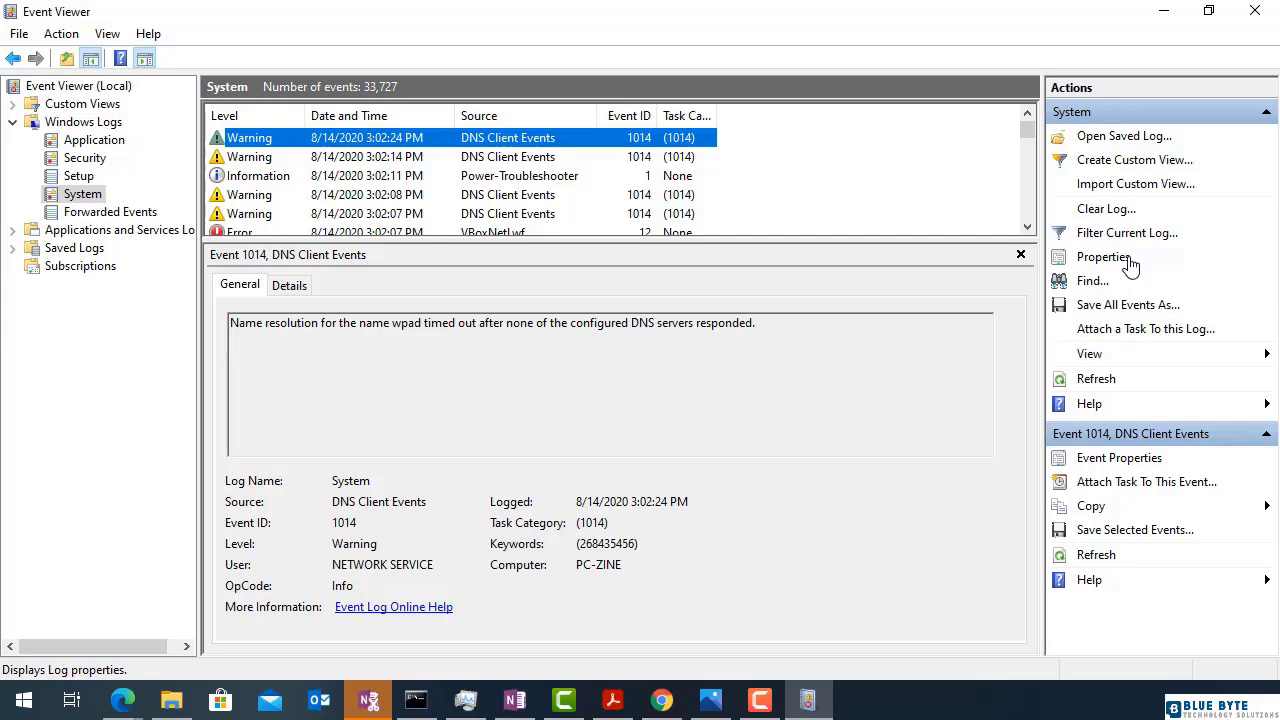
Search the System log for "disk" and step through the successive matching events
left_click(1091, 283)
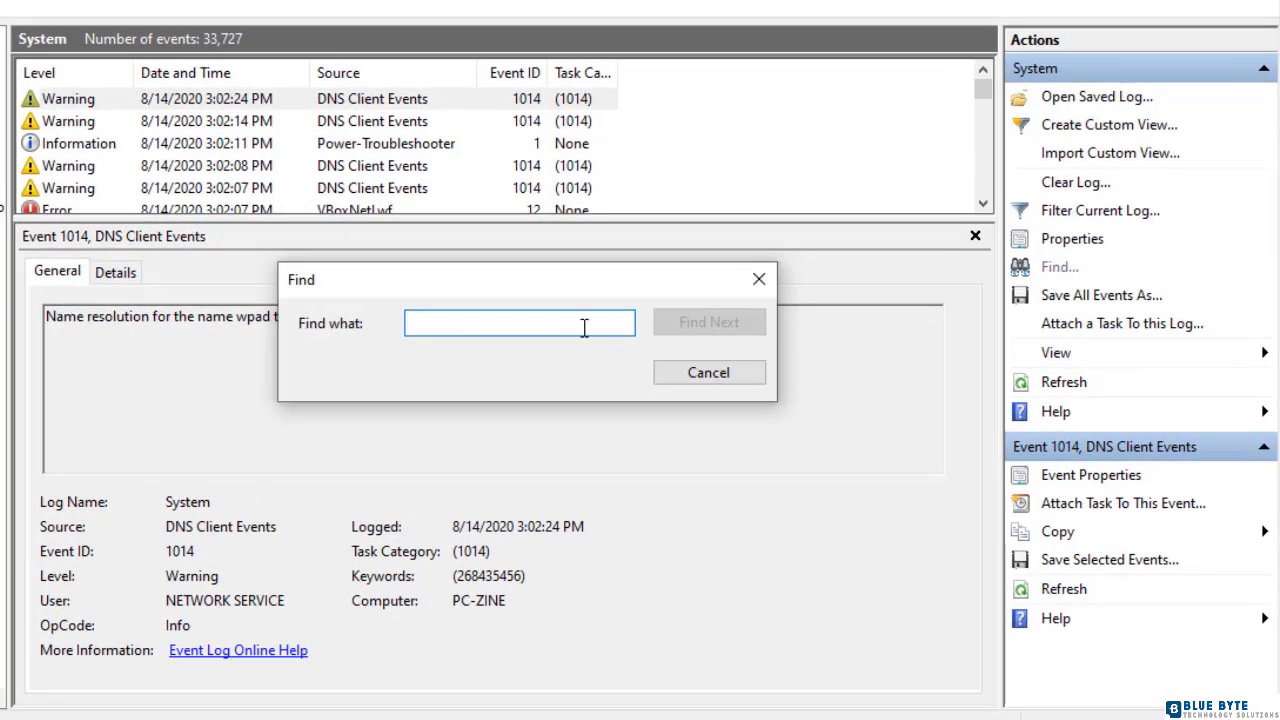
type("disk")
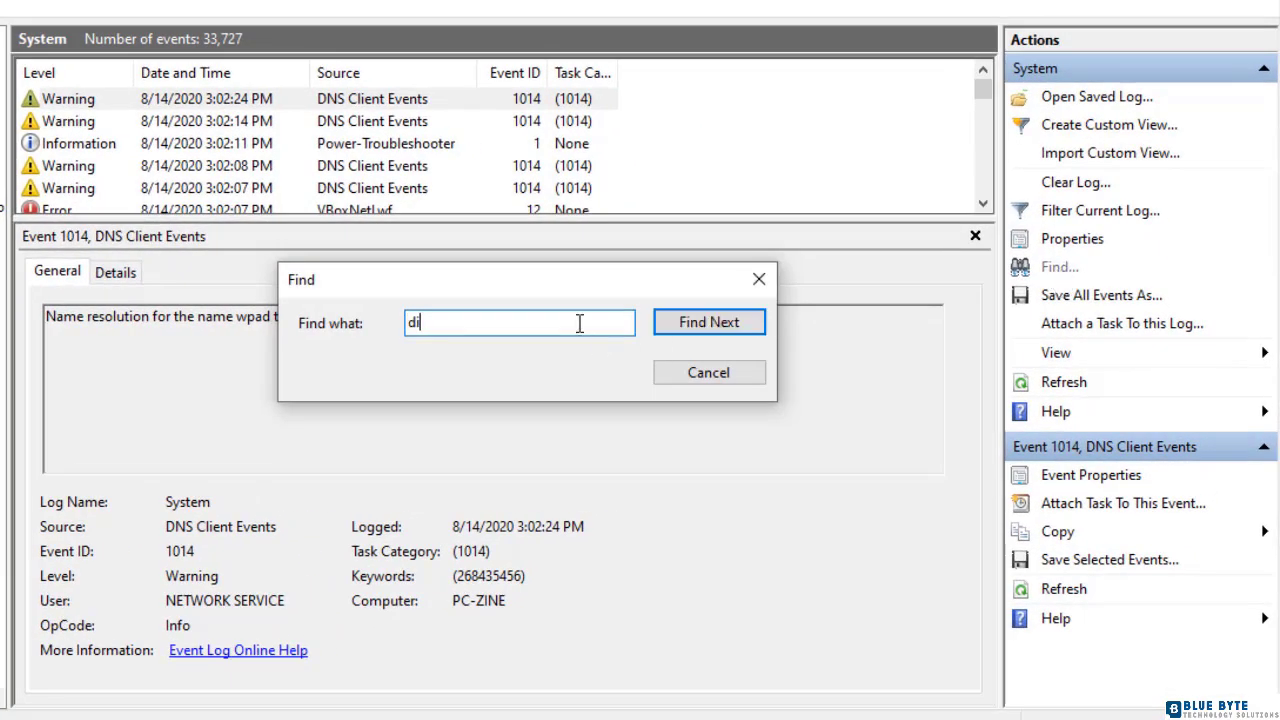
left_click(705, 322)
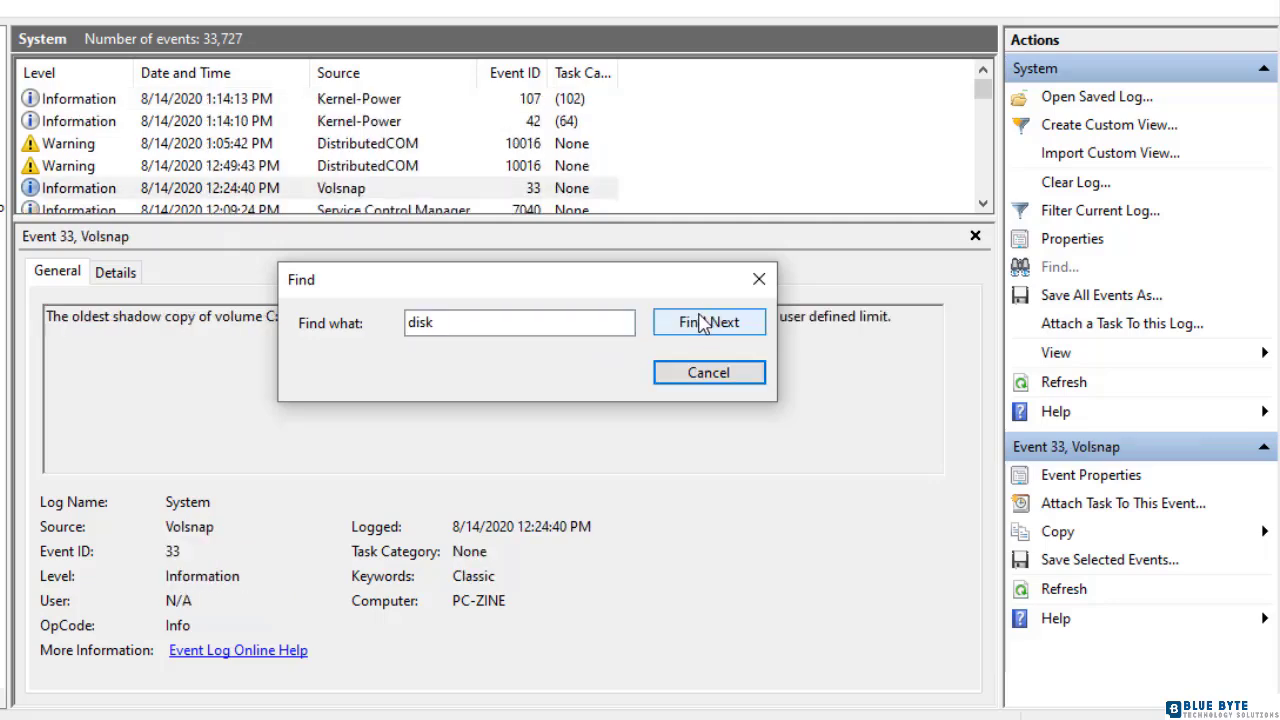
left_click(759, 279)
left_click_drag(265, 316, 281, 316)
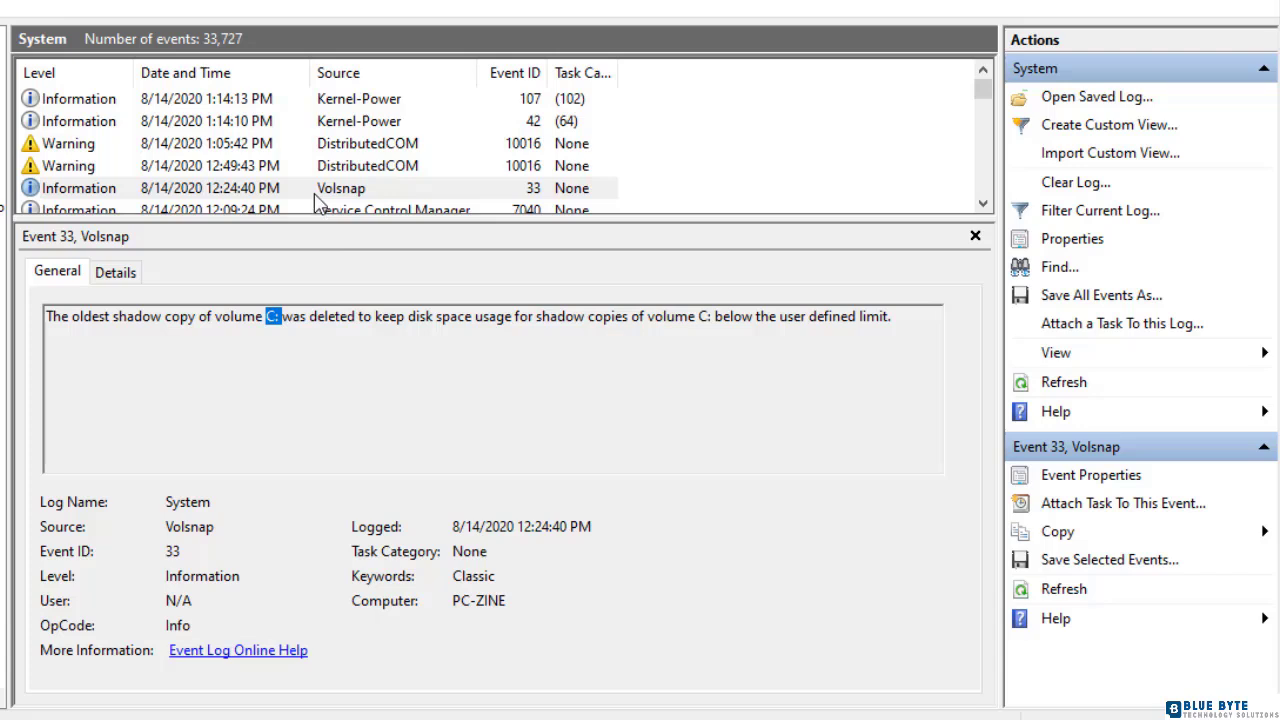
key("F3")
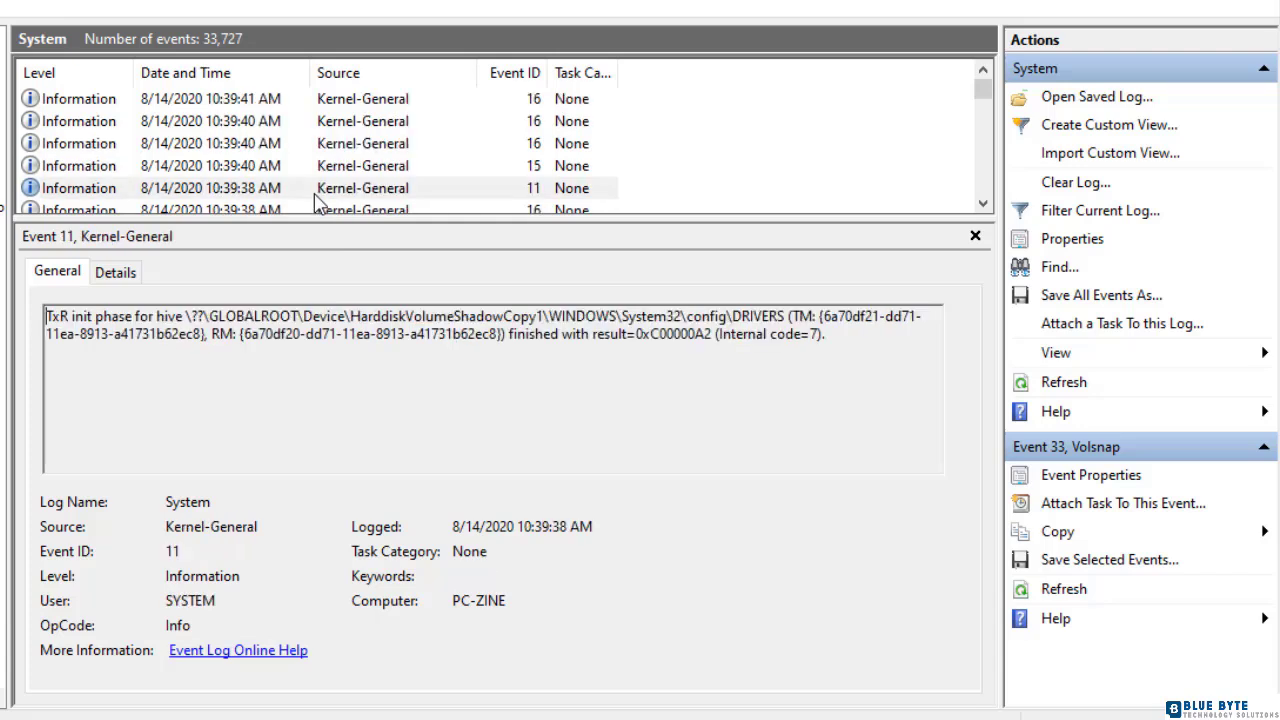
key("F3")
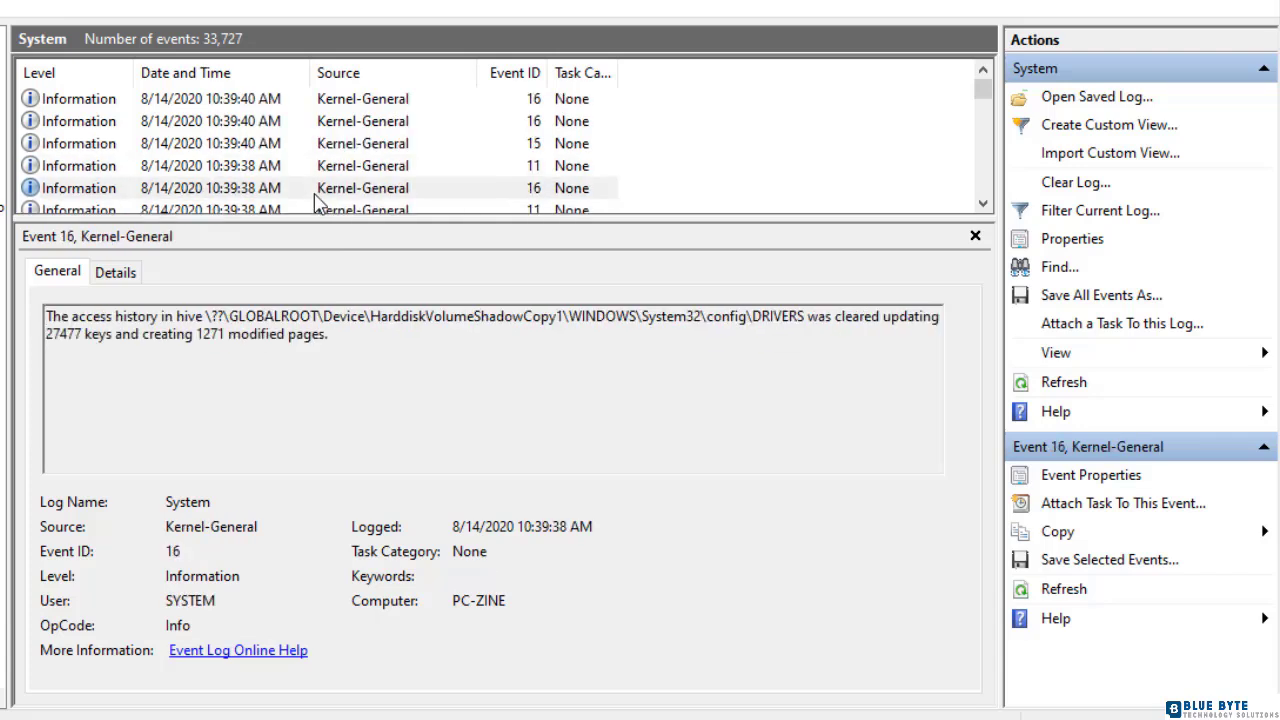
key("F3")
key("F3")
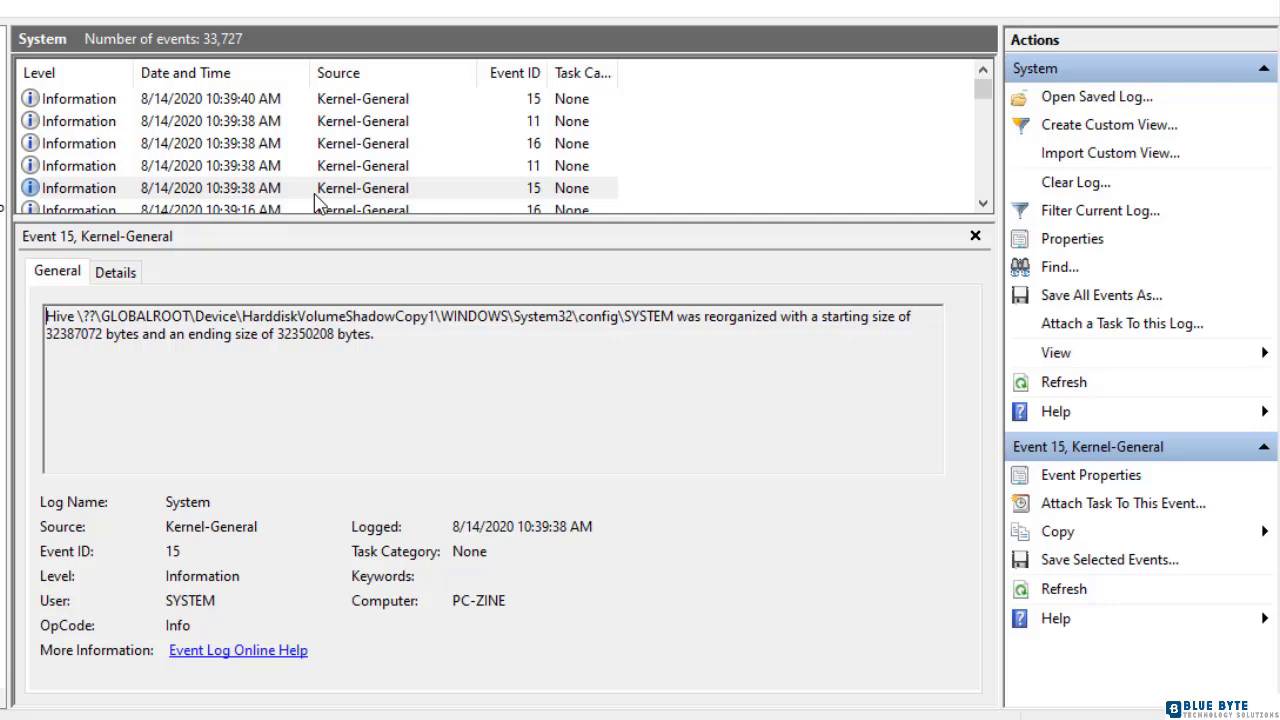
Define a custom view of the System log that includes Critical, Error and Warning events
left_click(1106, 134)
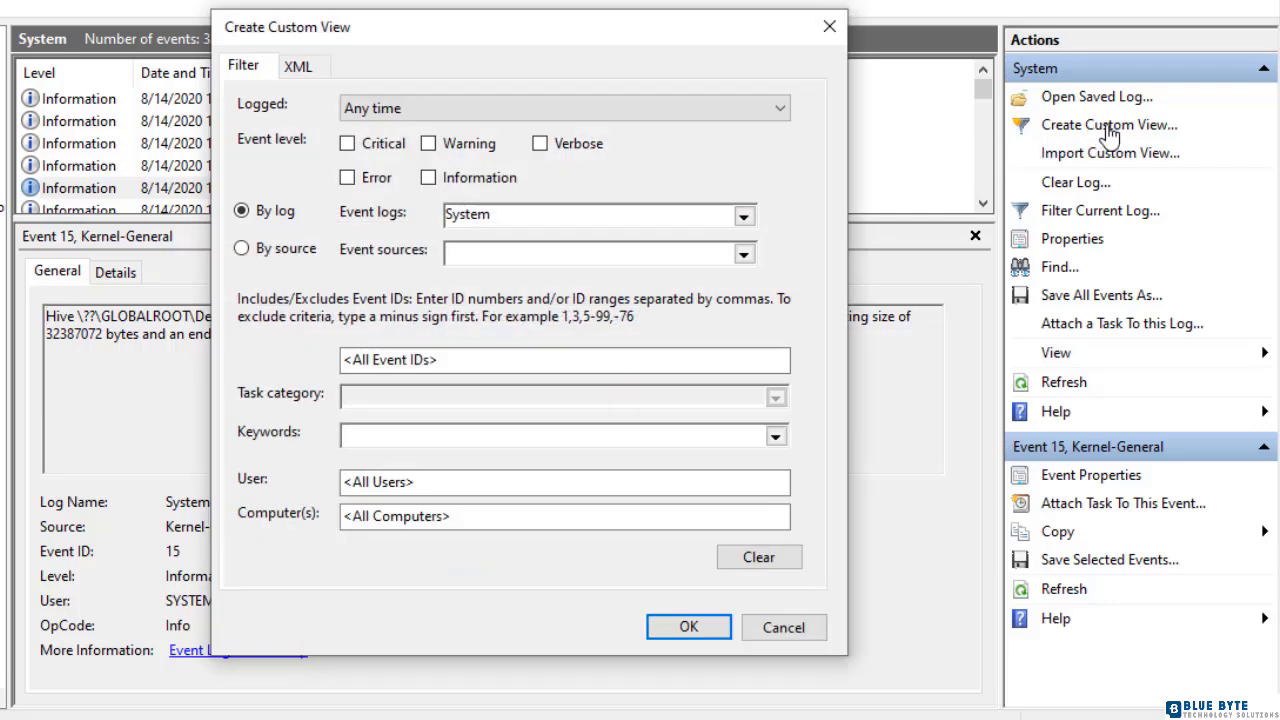
left_click(366, 148)
left_click(347, 178)
left_click(429, 144)
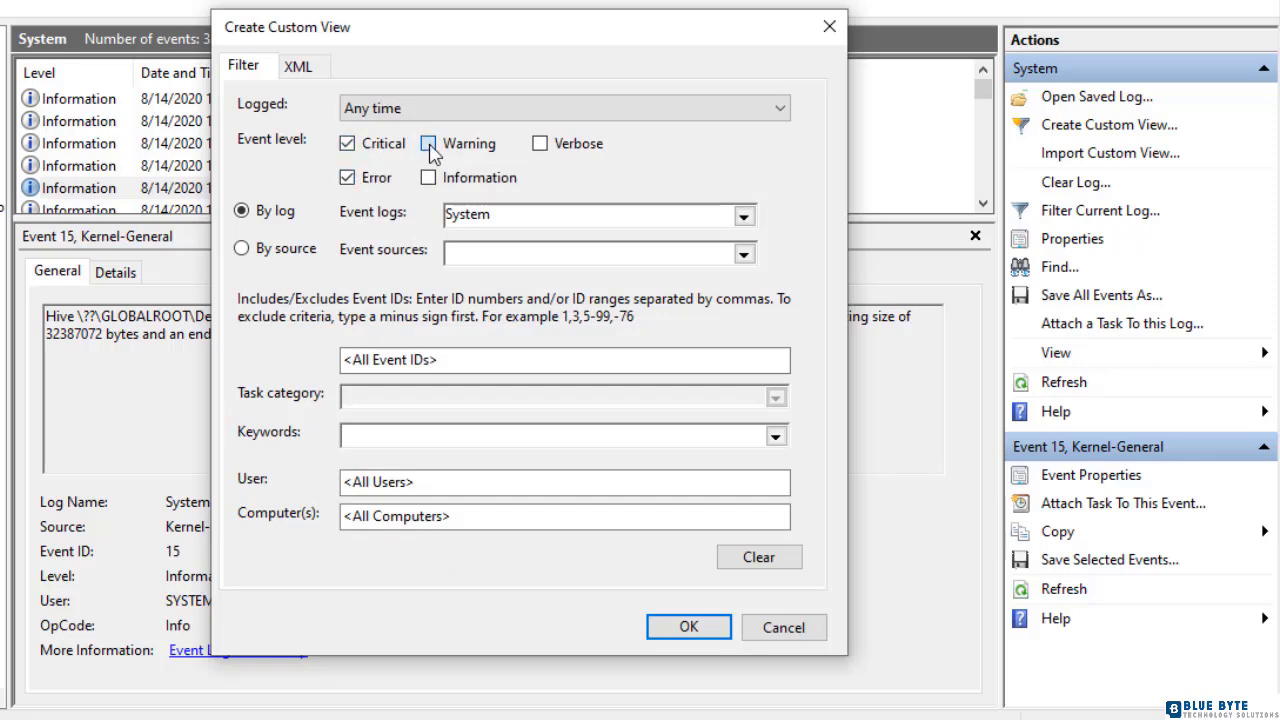
left_click(676, 628)
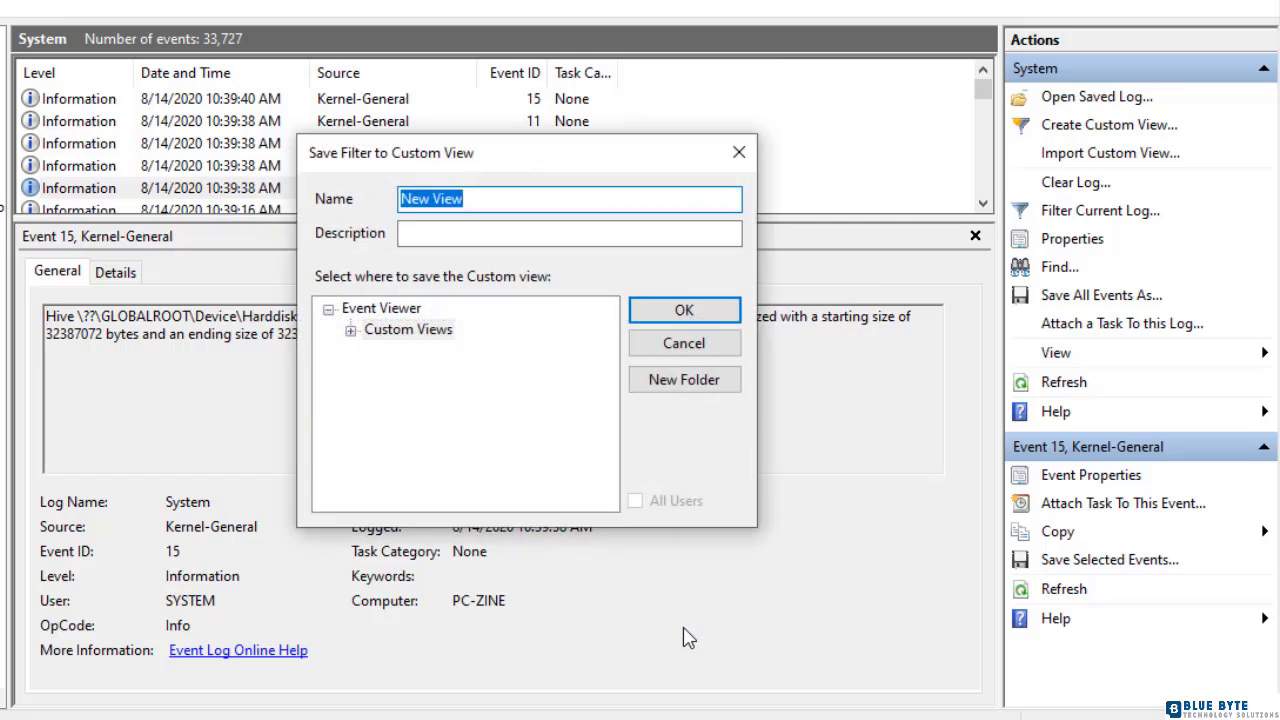
Save the custom view as "System Errors and Warnings" under Custom Views
type("System Er")
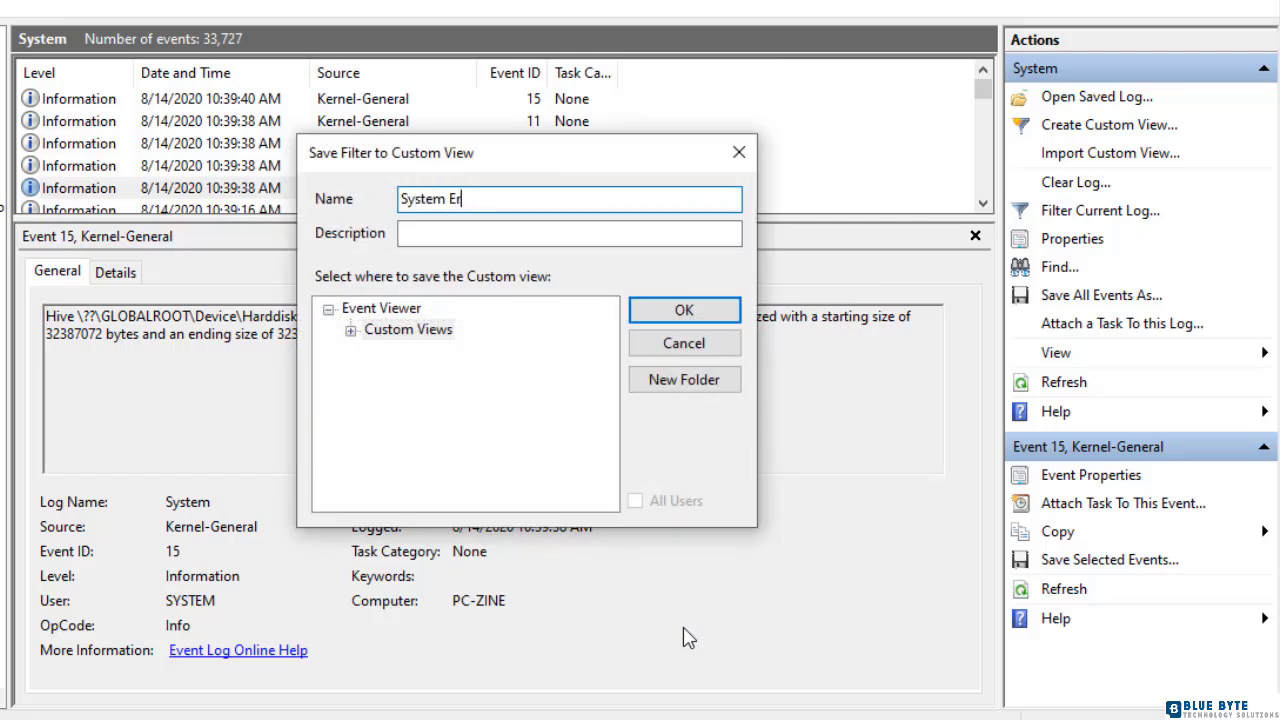
type("rors and Warnings")
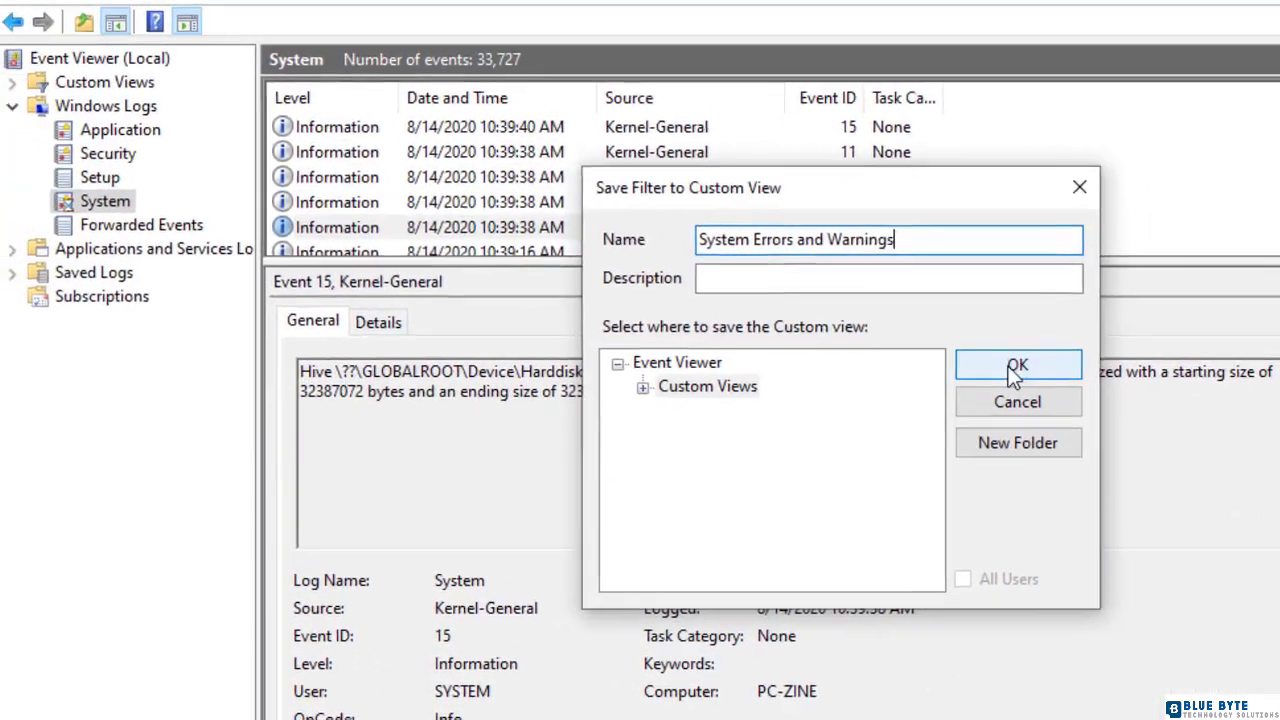
left_click(684, 310)
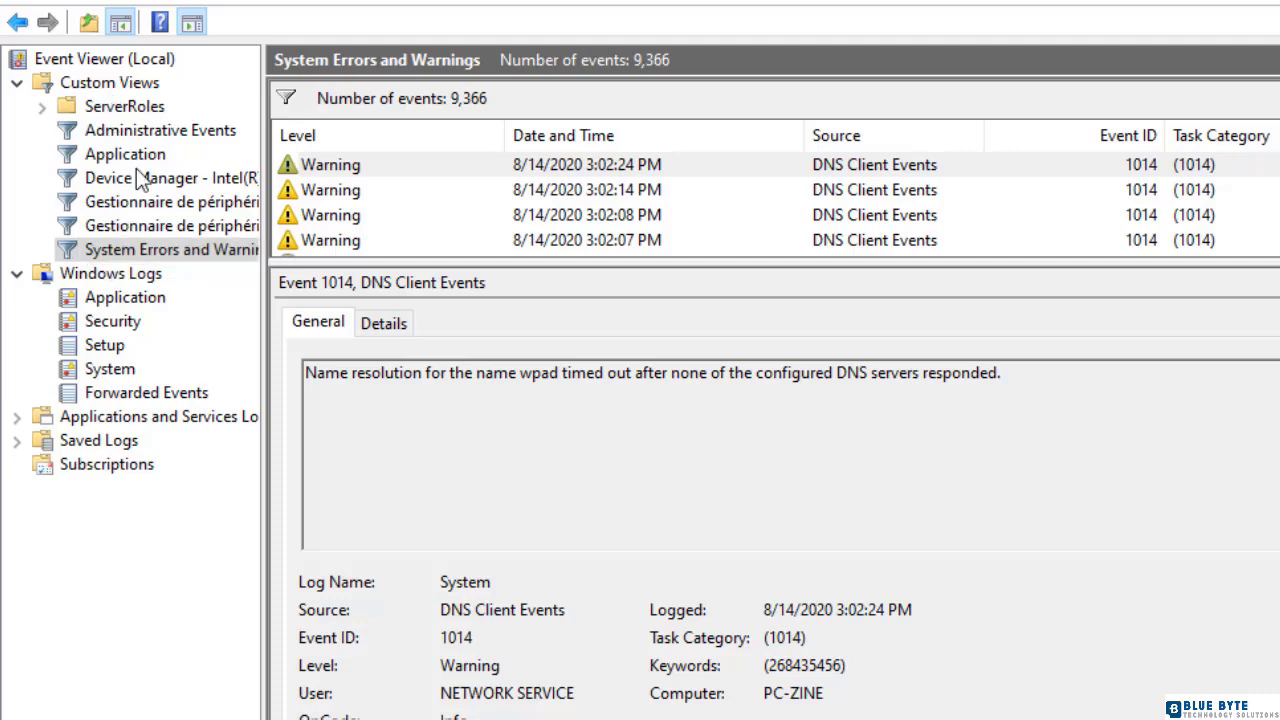
Look through the events in the System Errors and Warnings view and inspect a DistributedCOM warning with event ID 10016
left_click(413, 217)
scroll(413, 217, "down", 5)
scroll(413, 217, "up", 5)
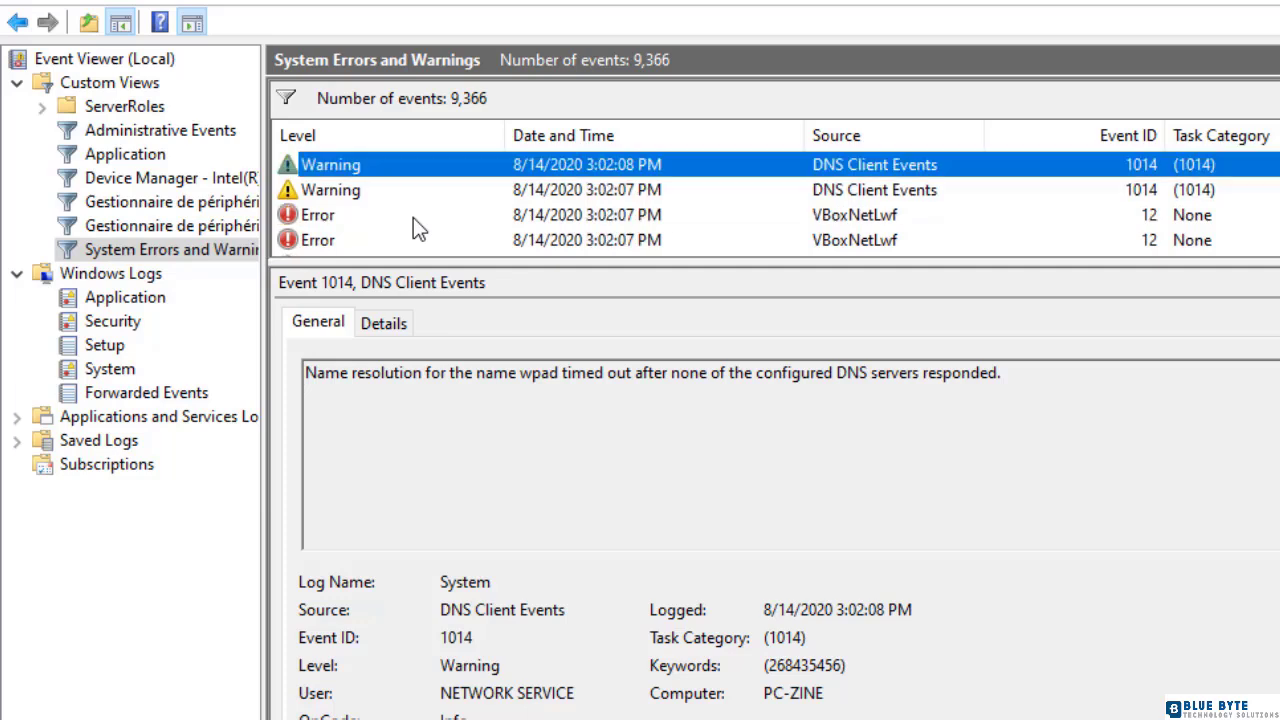
scroll(413, 217, "down", 1)
scroll(413, 217, "down", 3)
scroll(413, 217, "down", 3)
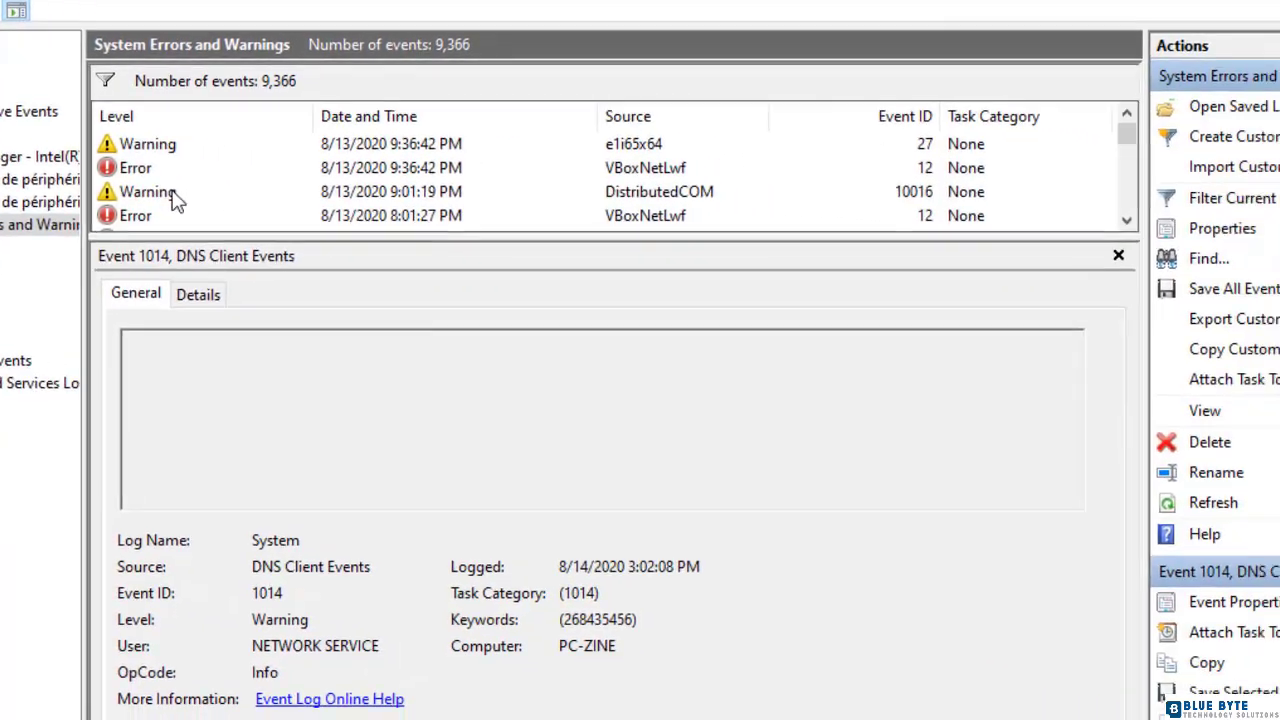
left_click(357, 216)
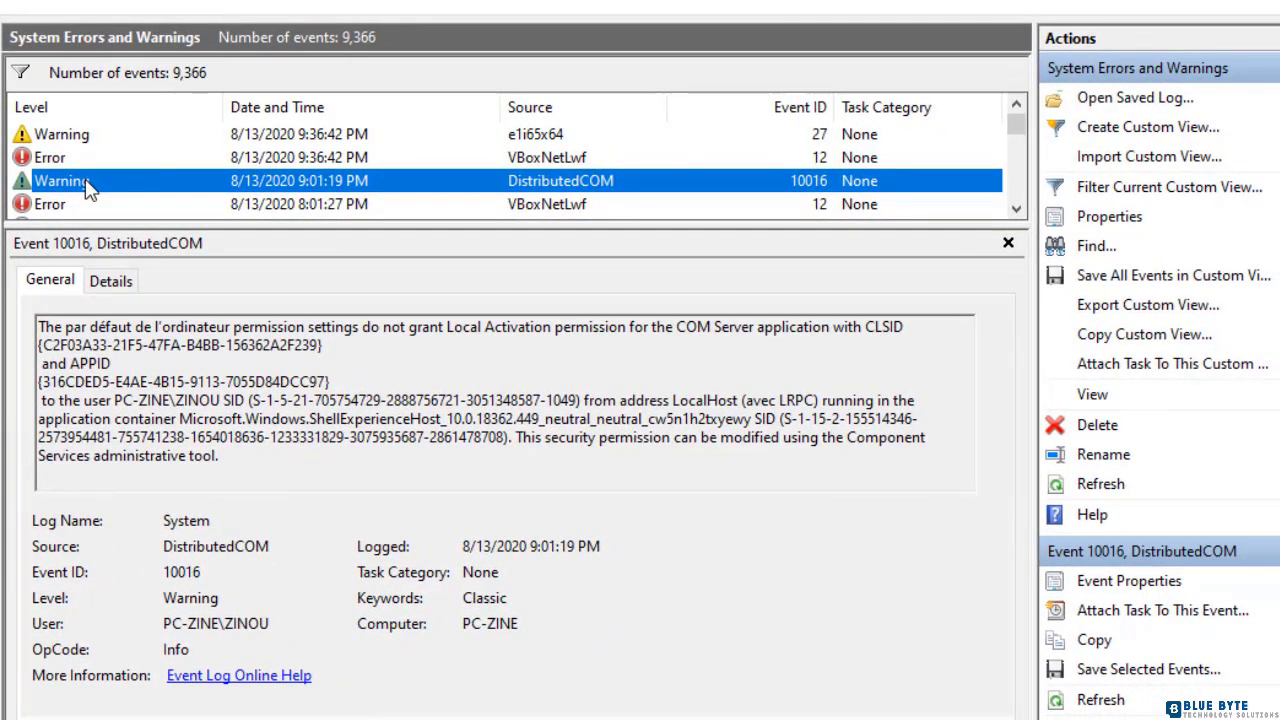
Review the basic task wizard for the System Errors and Warnings view up to the Start a program settings, and close it without creating a task
left_click(1214, 380)
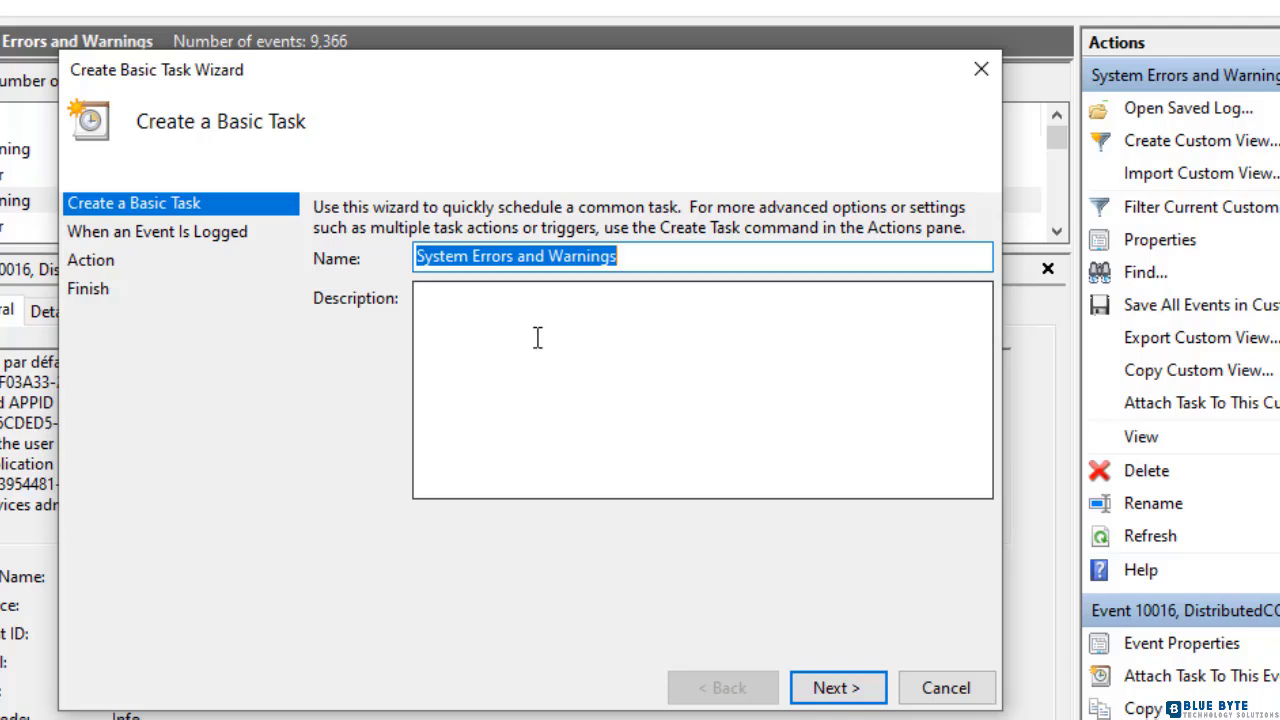
left_click(858, 692)
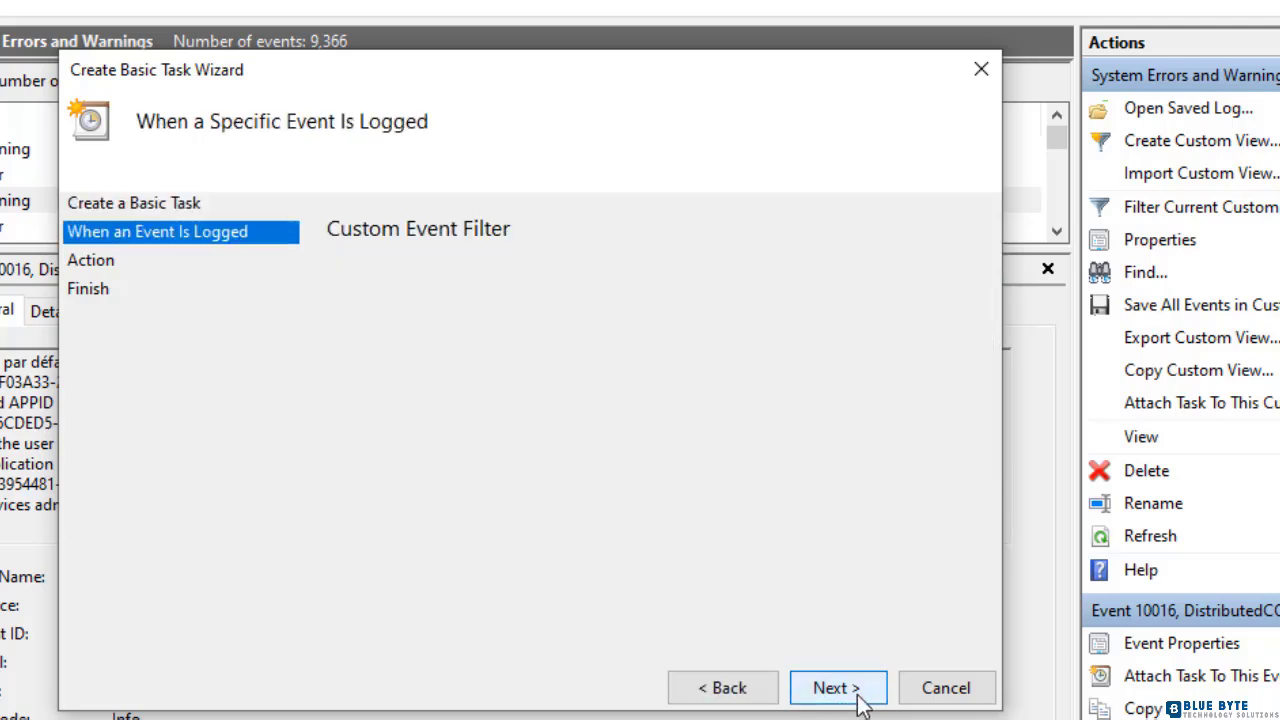
left_click(862, 703)
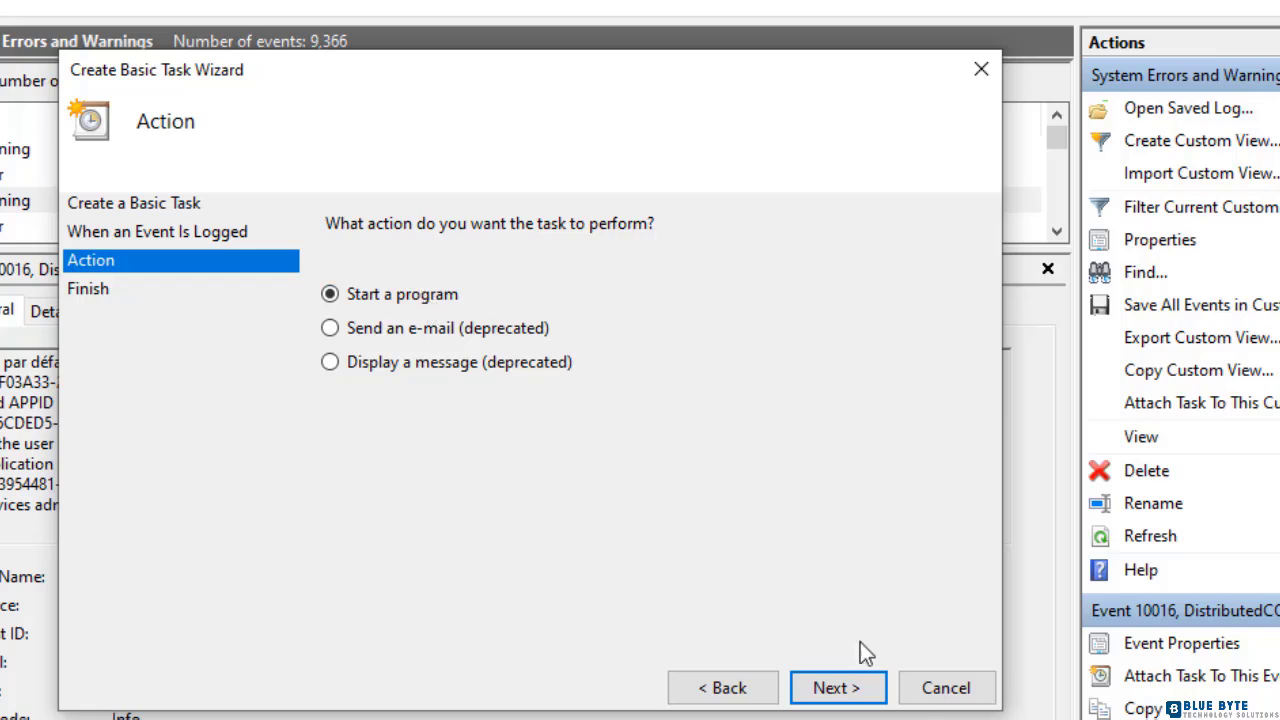
left_click(830, 687)
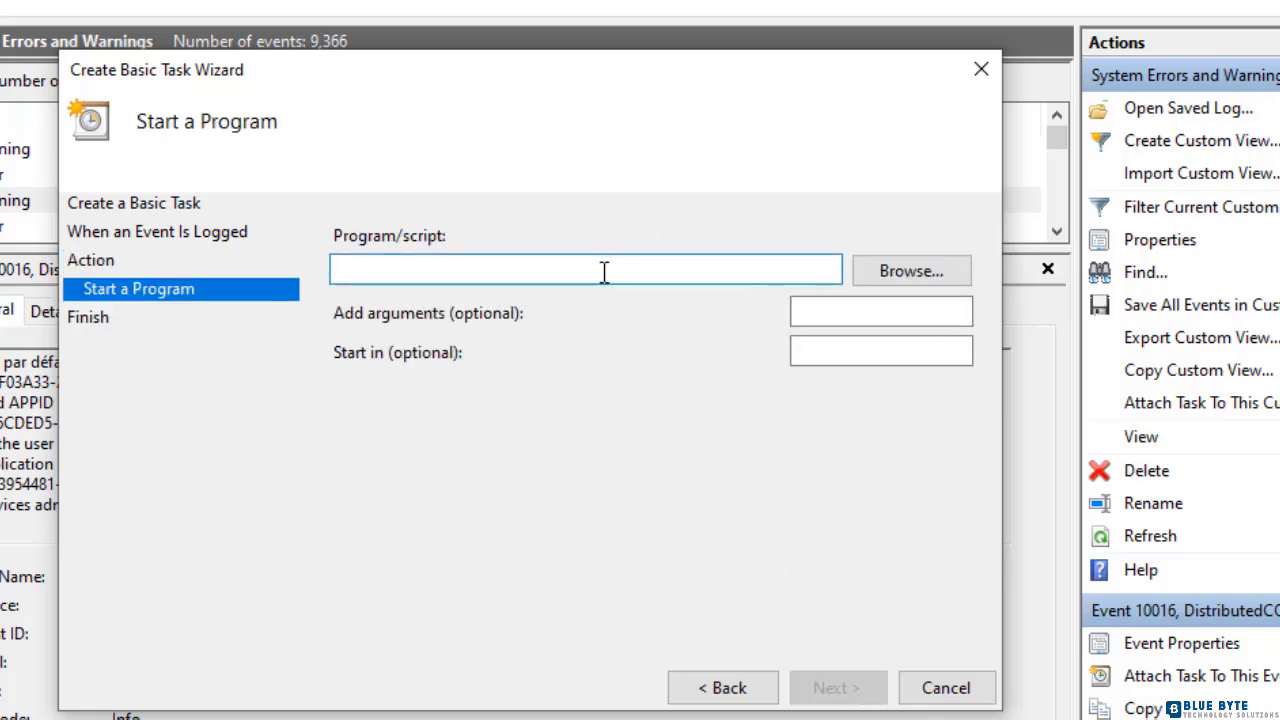
left_click(906, 282)
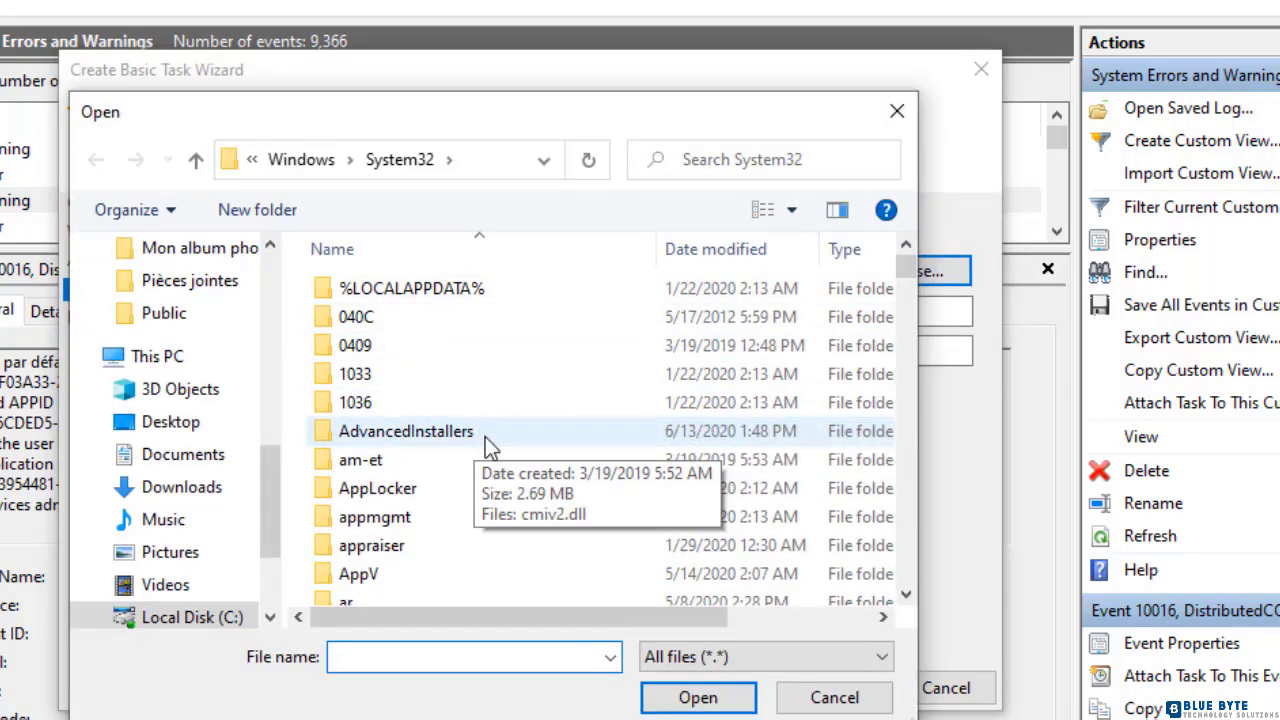
left_click(836, 702)
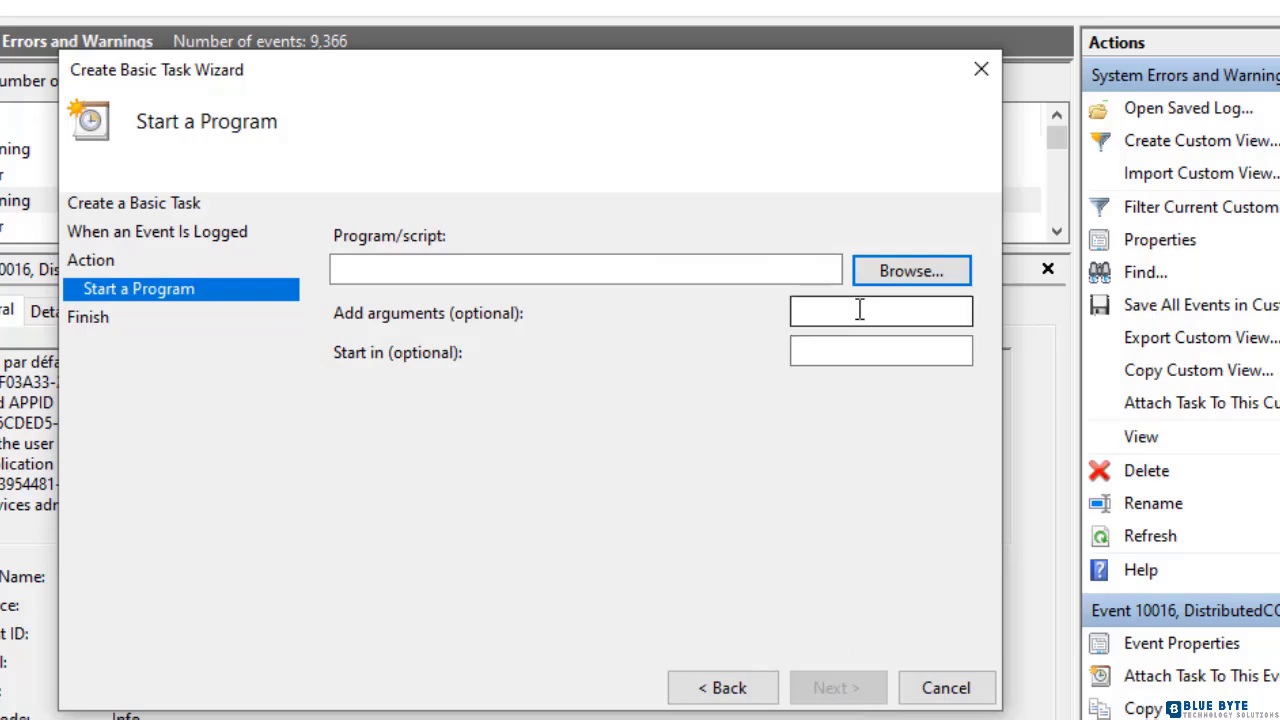
left_click(960, 690)
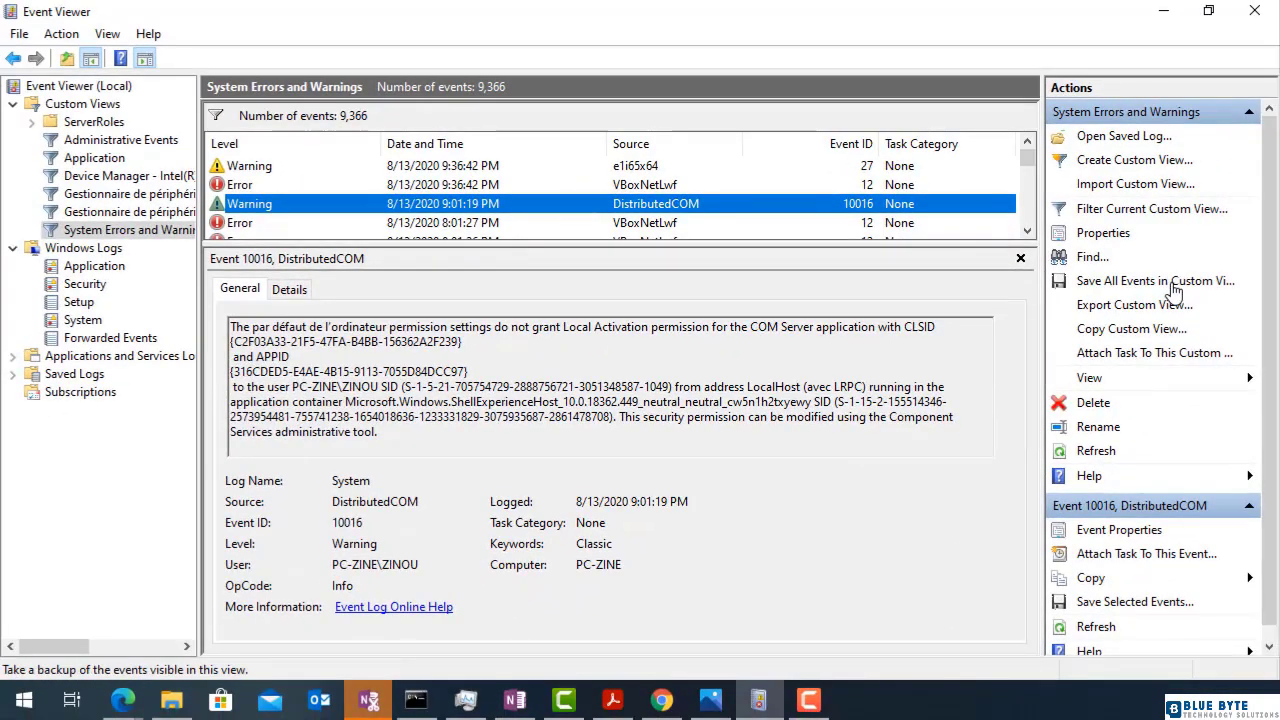
Check the file type offered for saving all events in the System Errors and Warnings view, and close without saving
left_click(1177, 285)
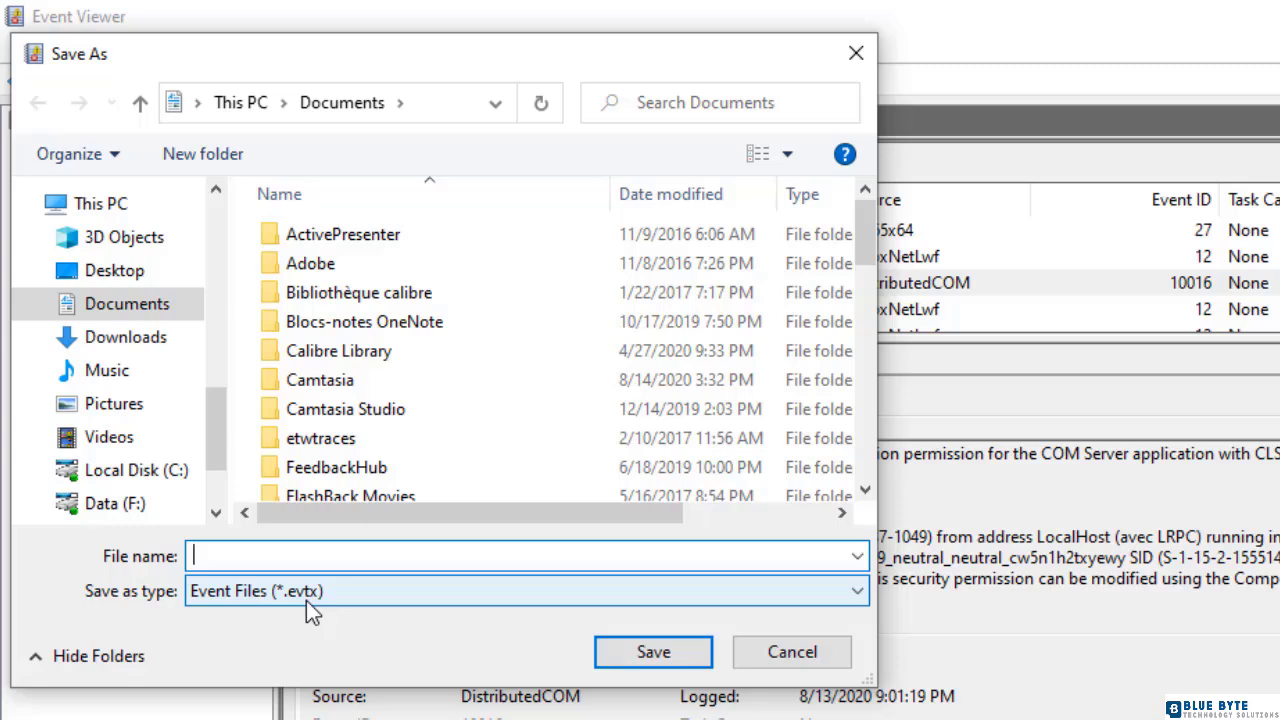
left_click(807, 650)
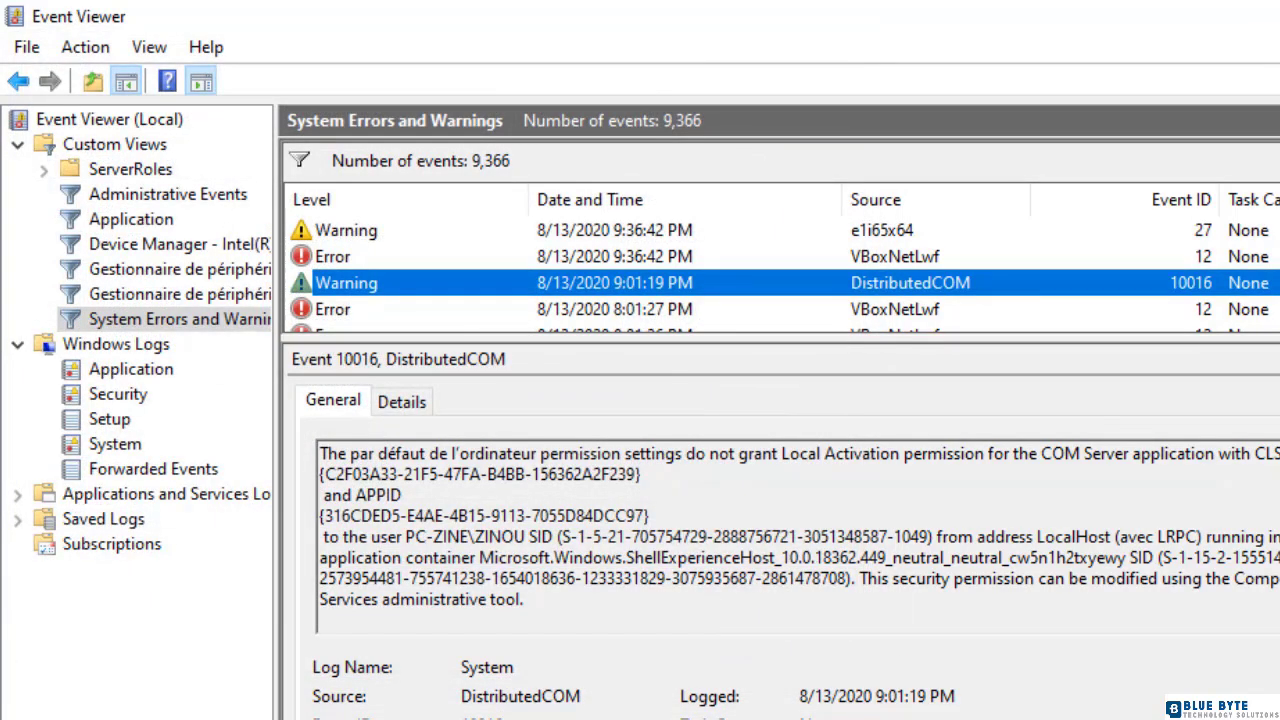